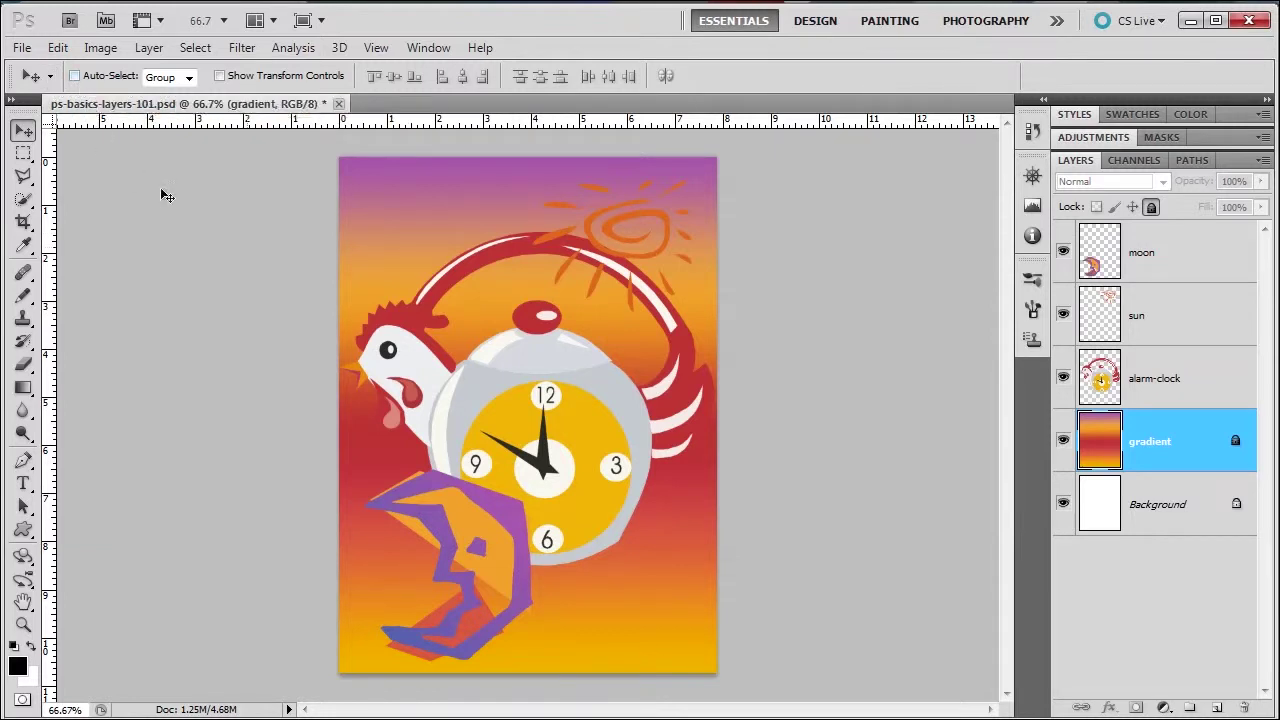
# Nudge the alarm clock slightly with Auto-Select on, and move the same layer down with Auto-Select off.
pyautogui.click(74, 76)
pyautogui.moveTo(536, 385)
pyautogui.mouseDown()
pyautogui.moveTo(511, 370)
pyautogui.moveTo(541, 385)
pyautogui.mouseUp()
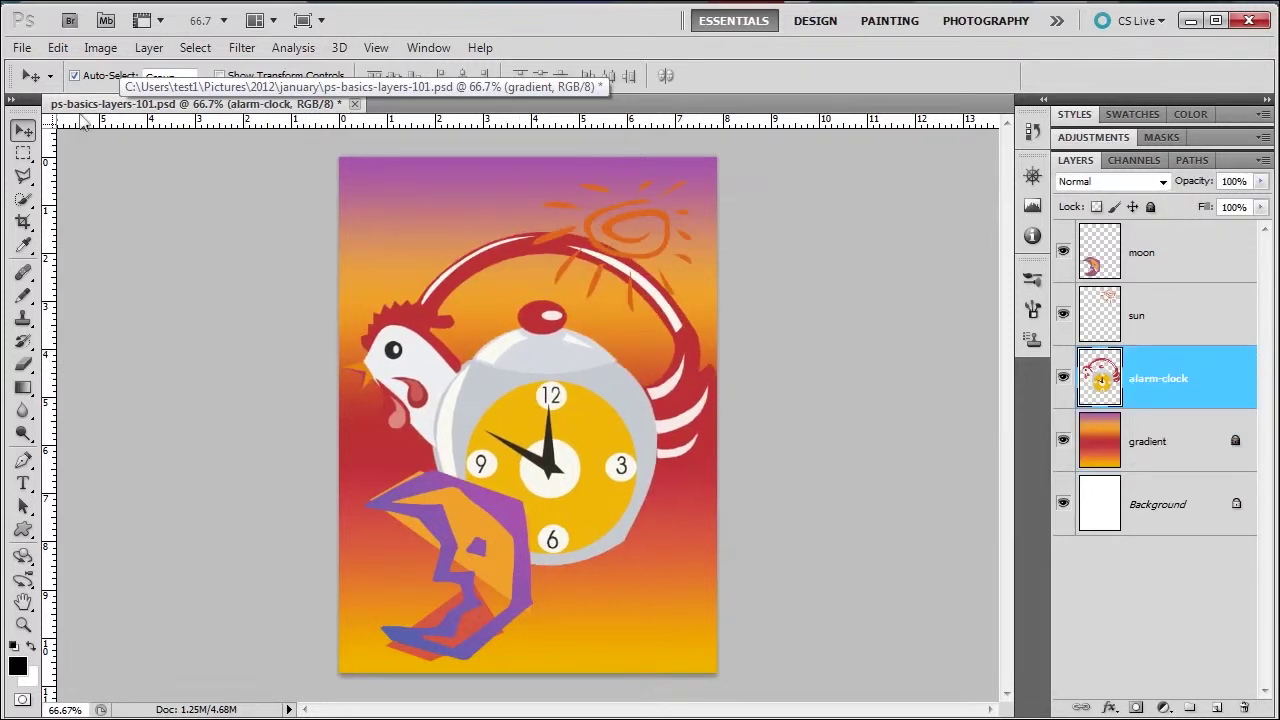
pyautogui.click(74, 76)
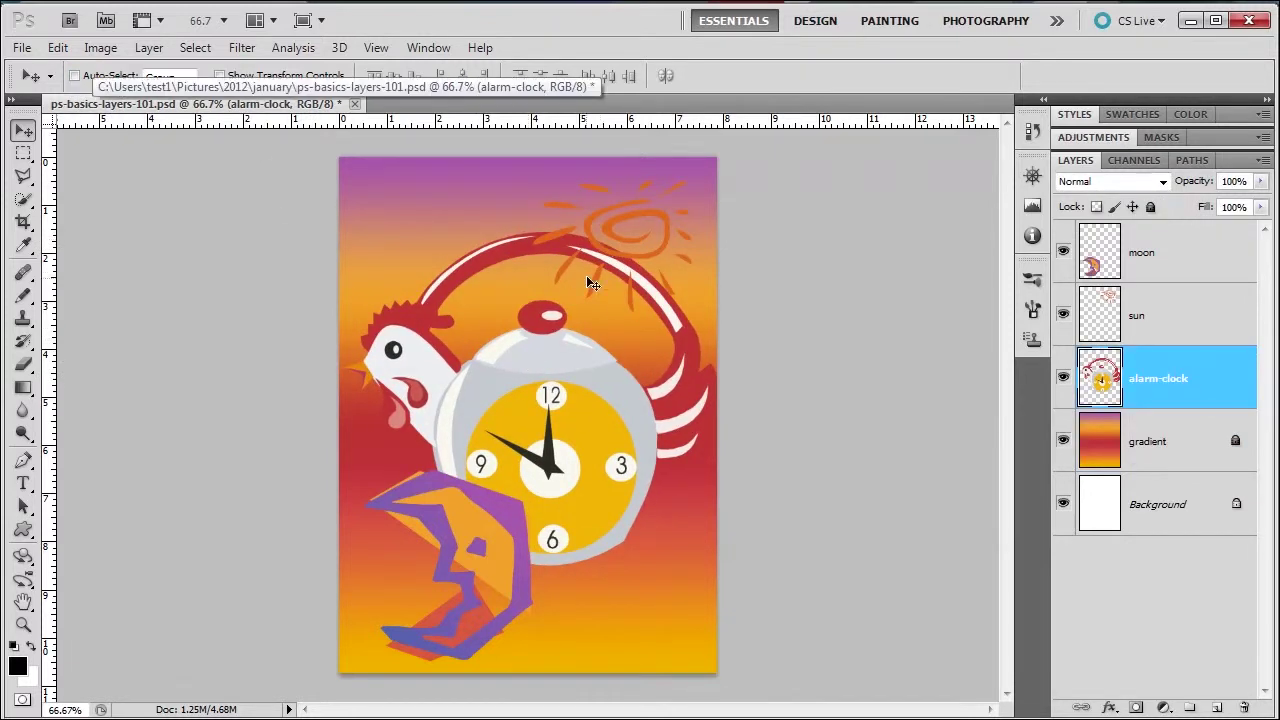
pyautogui.moveTo(470, 539)
pyautogui.mouseDown()
pyautogui.moveTo(440, 503)
pyautogui.moveTo(519, 533)
pyautogui.moveTo(416, 536)
pyautogui.moveTo(445, 559)
pyautogui.moveTo(451, 512)
pyautogui.moveTo(476, 560)
pyautogui.mouseUp()
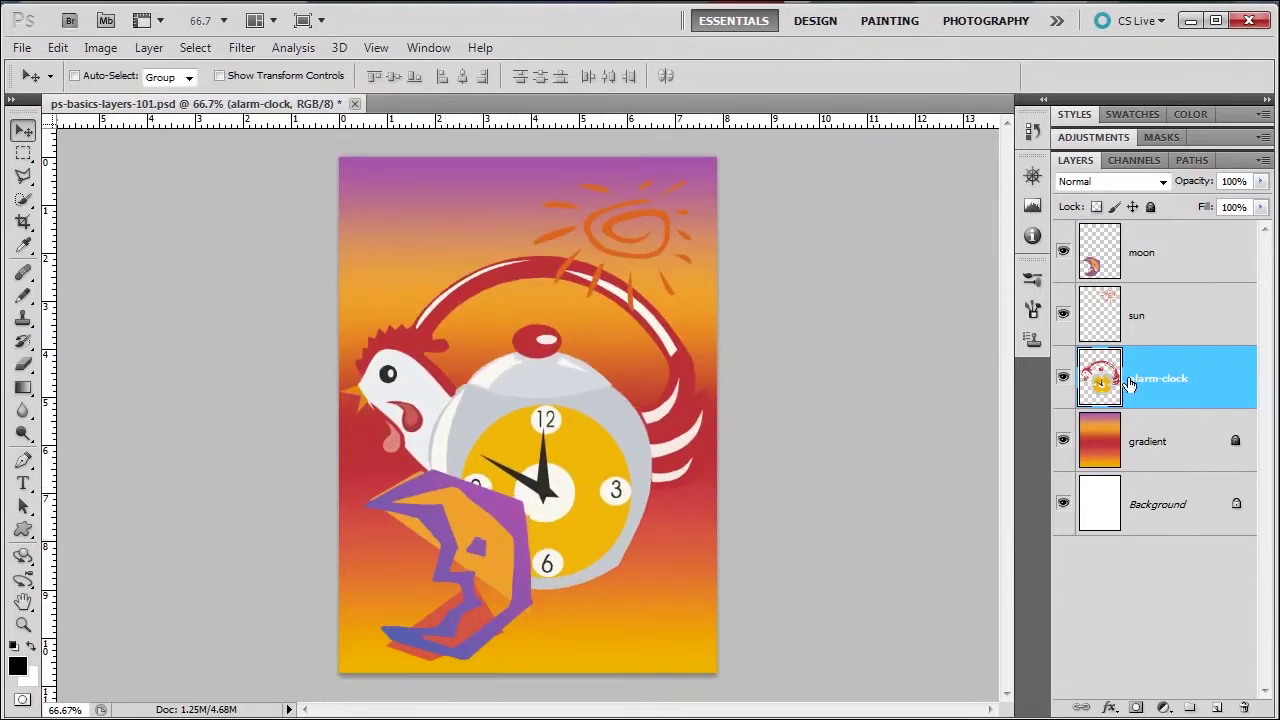
# Pick the moon directly on the canvas and nudge it slightly up, and pick the alarm clock and move it up and right.
pyautogui.keyDown('ctrl'); pyautogui.click(491, 522); pyautogui.keyUp('ctrl')
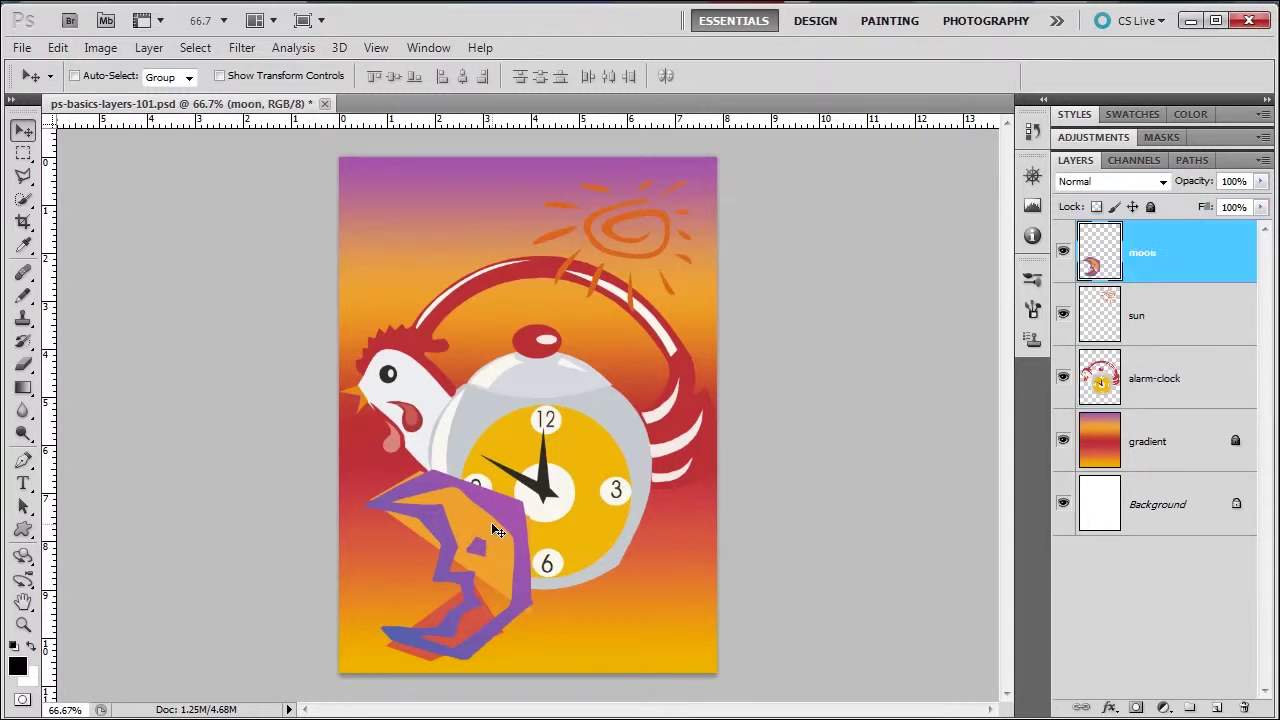
pyautogui.keyDown('ctrl'); pyautogui.click(568, 433); pyautogui.keyUp('ctrl')
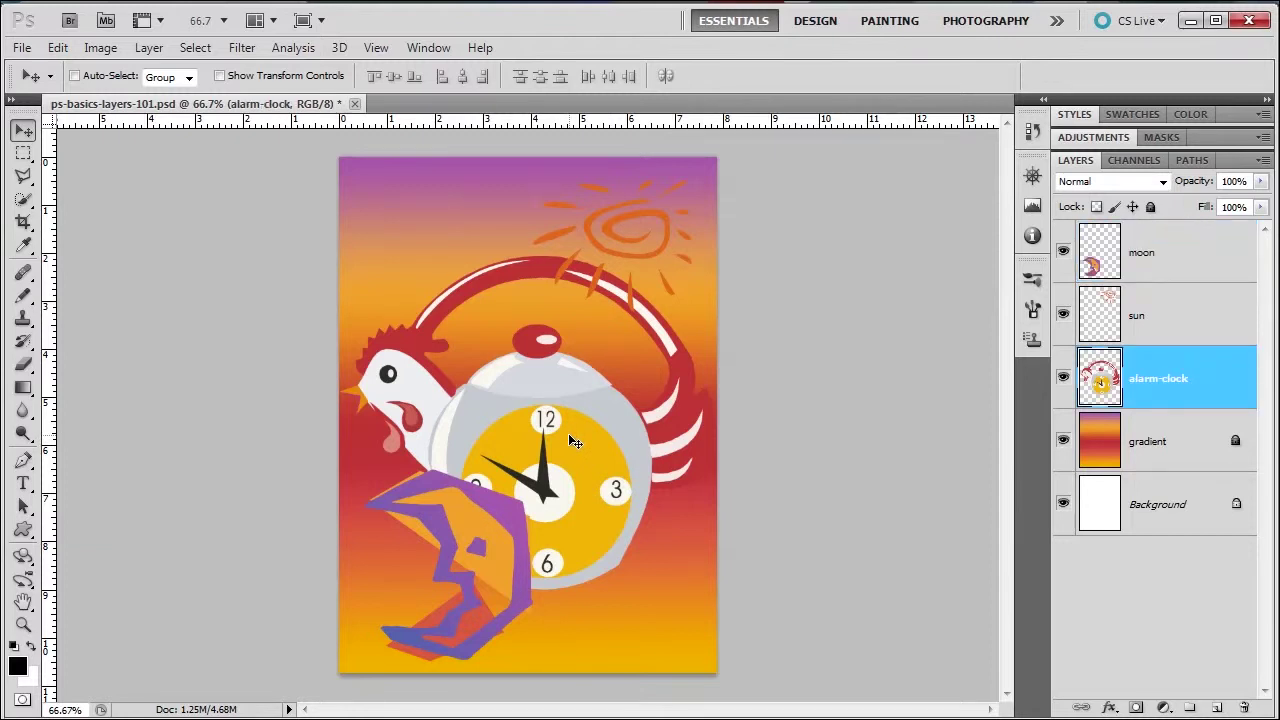
pyautogui.keyDown('ctrl'); pyautogui.click(481, 528); pyautogui.keyUp('ctrl')
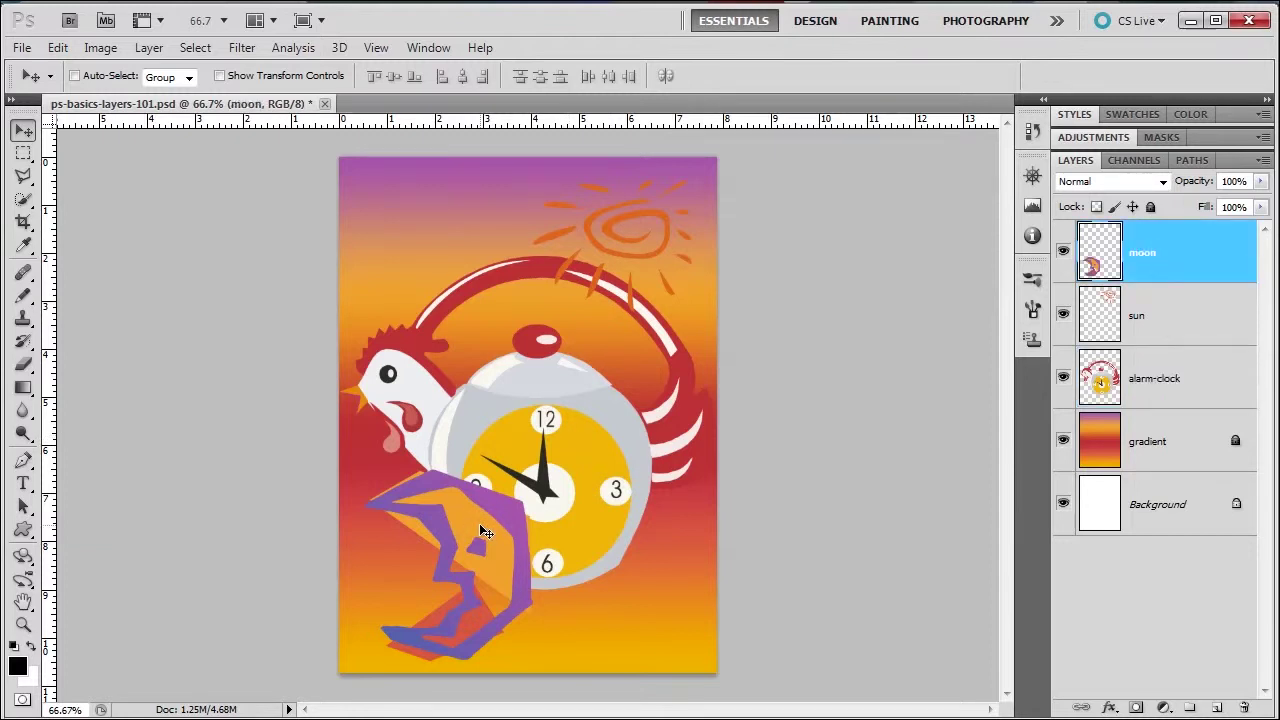
pyautogui.moveTo(481, 527)
pyautogui.mouseDown()
pyautogui.moveTo(552, 456)
pyautogui.moveTo(495, 522)
pyautogui.moveTo(482, 520)
pyautogui.mouseUp()
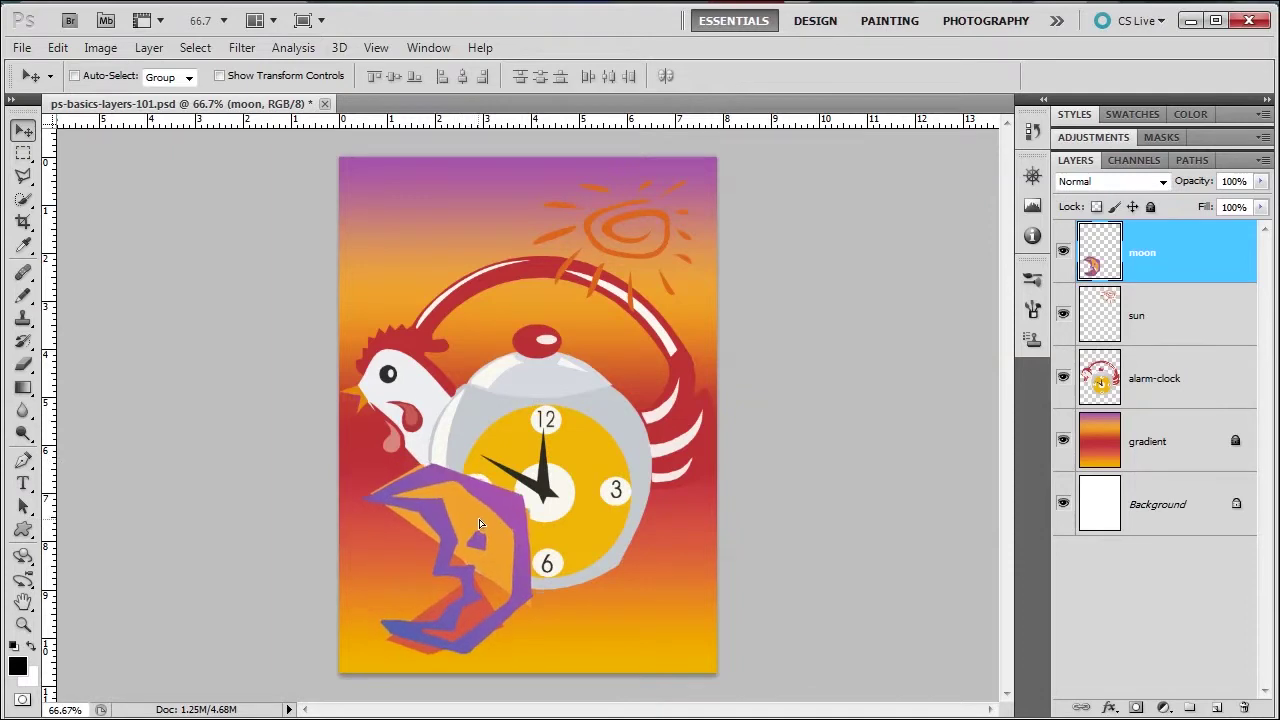
pyautogui.keyDown('ctrl'); pyautogui.click(575, 412); pyautogui.keyUp('ctrl')
pyautogui.moveTo(575, 412); pyautogui.dragTo(597, 393)
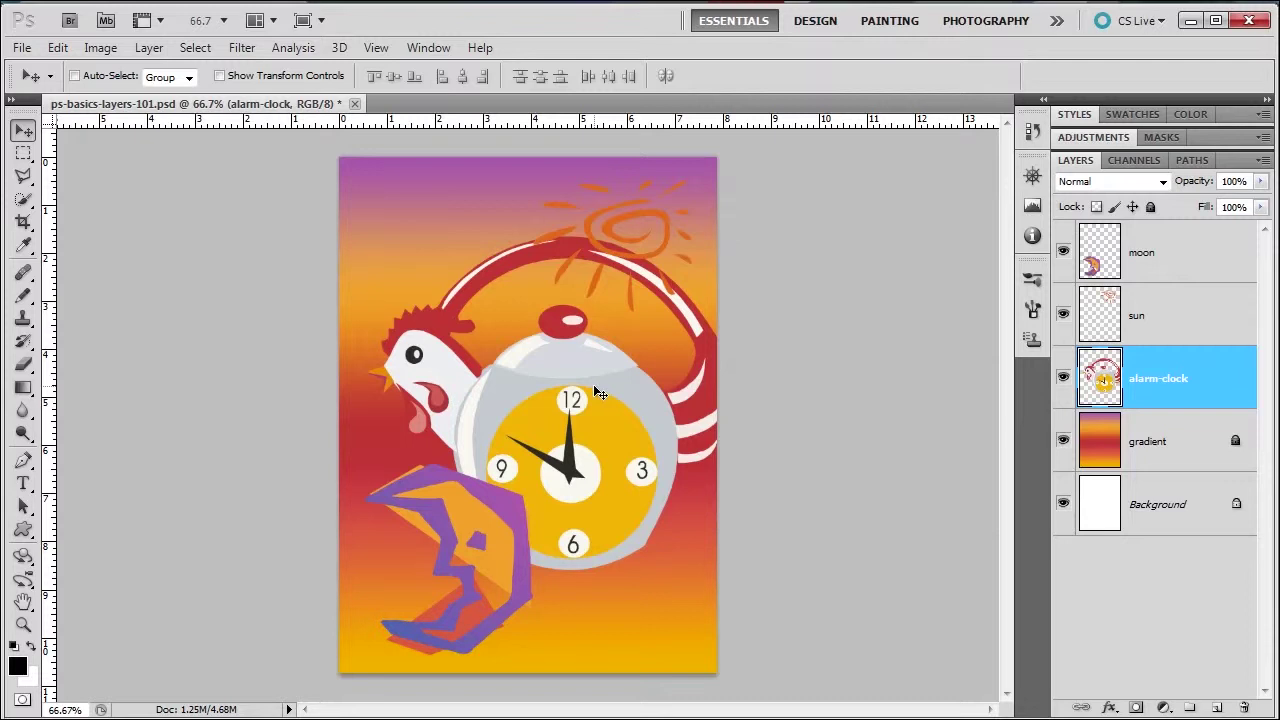
# Select all layers above the Background at once and try to move them together.
pyautogui.hotkey('ctrl', 'alt', 'a')
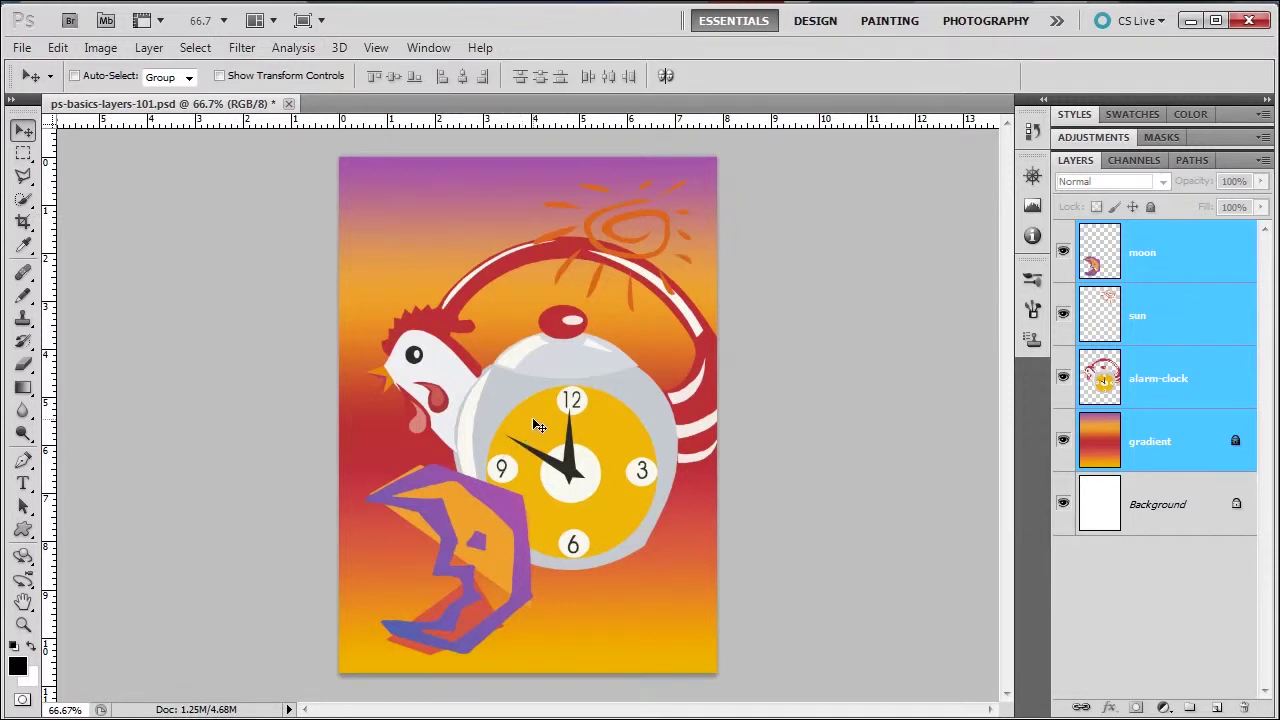
pyautogui.click(300, 423)
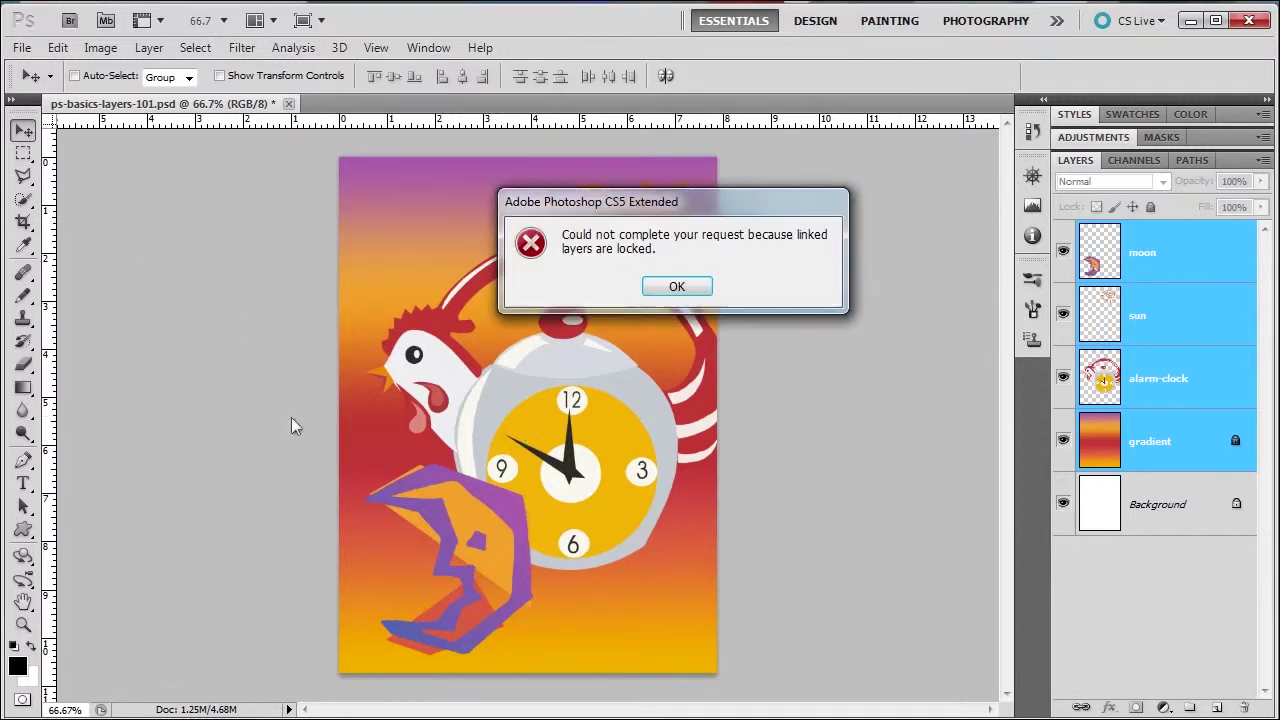
pyautogui.click(676, 290)
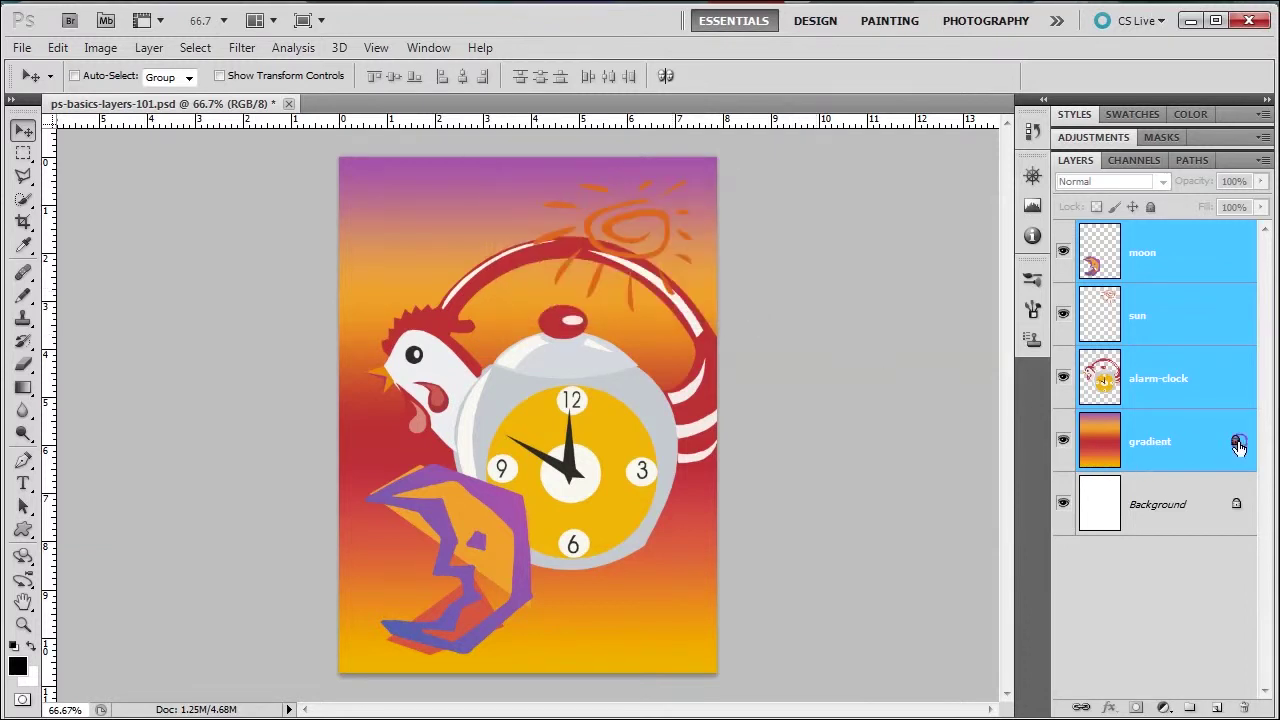
# Unlock the gradient layer.
pyautogui.click(1237, 445)
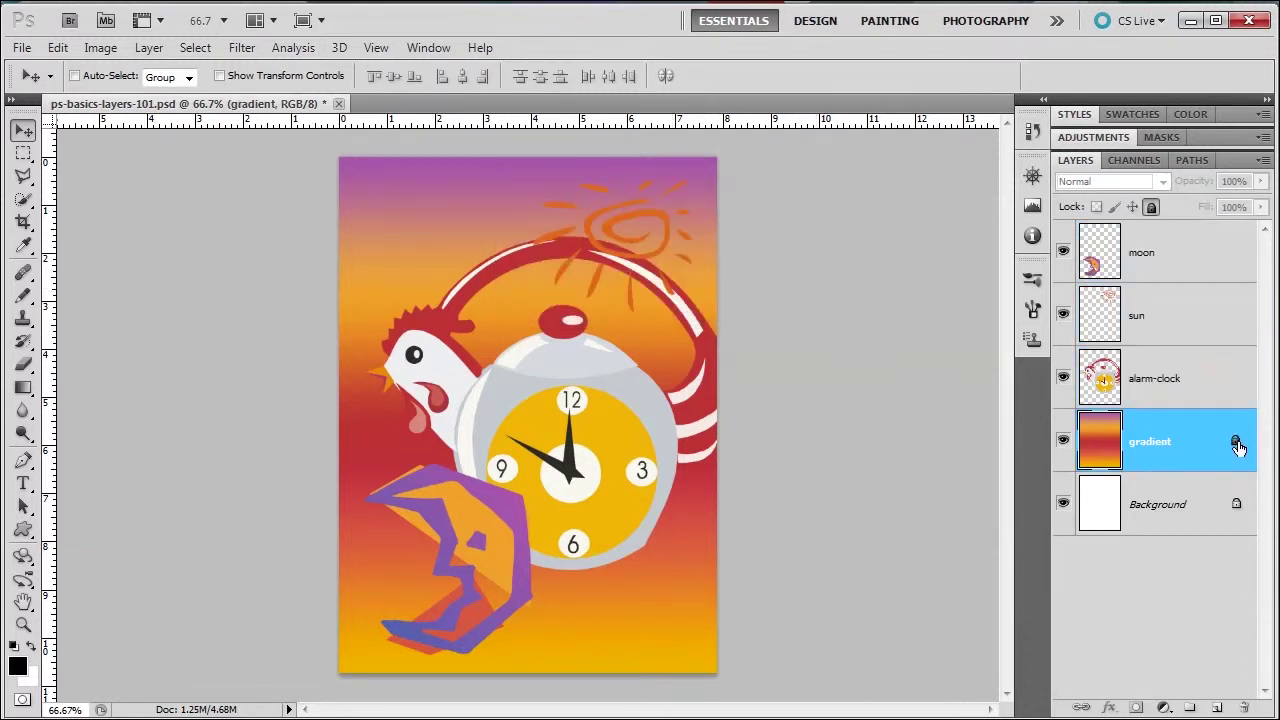
pyautogui.click(1151, 207)
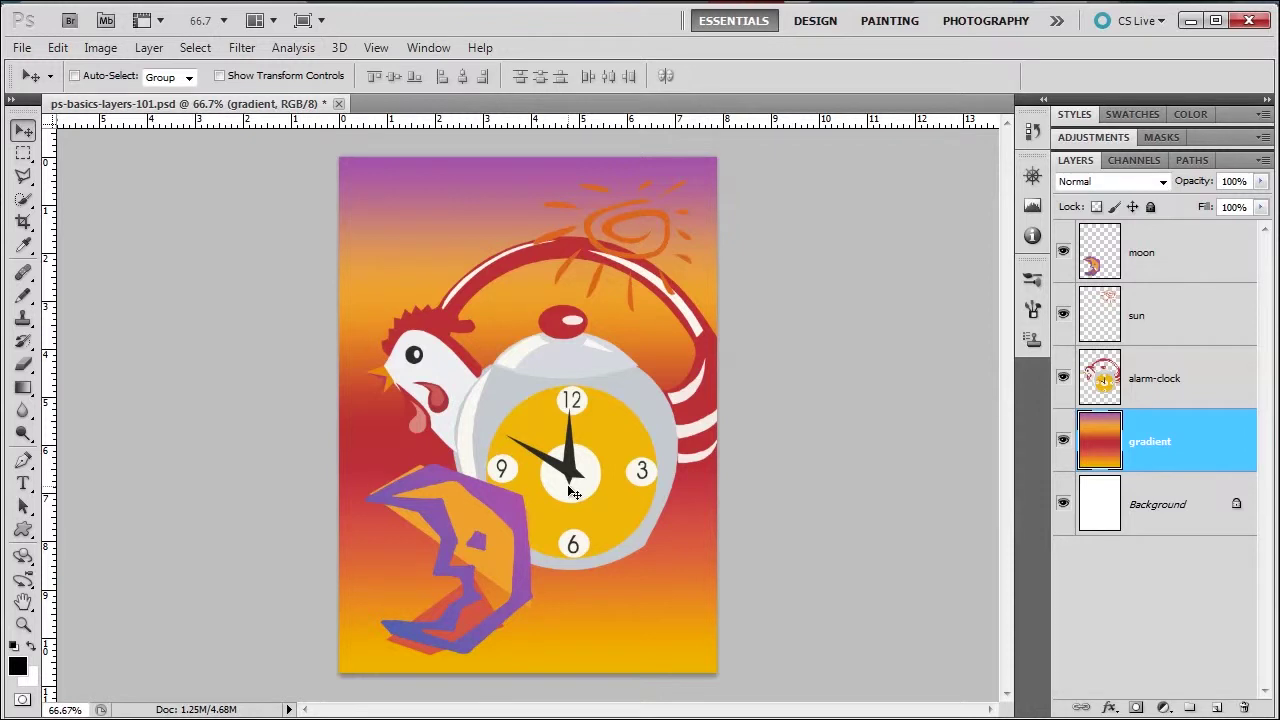
# Select all layers above the Background, move them together down and to the right, and undo the move.
pyautogui.hotkey('ctrl', 'alt', 'a')
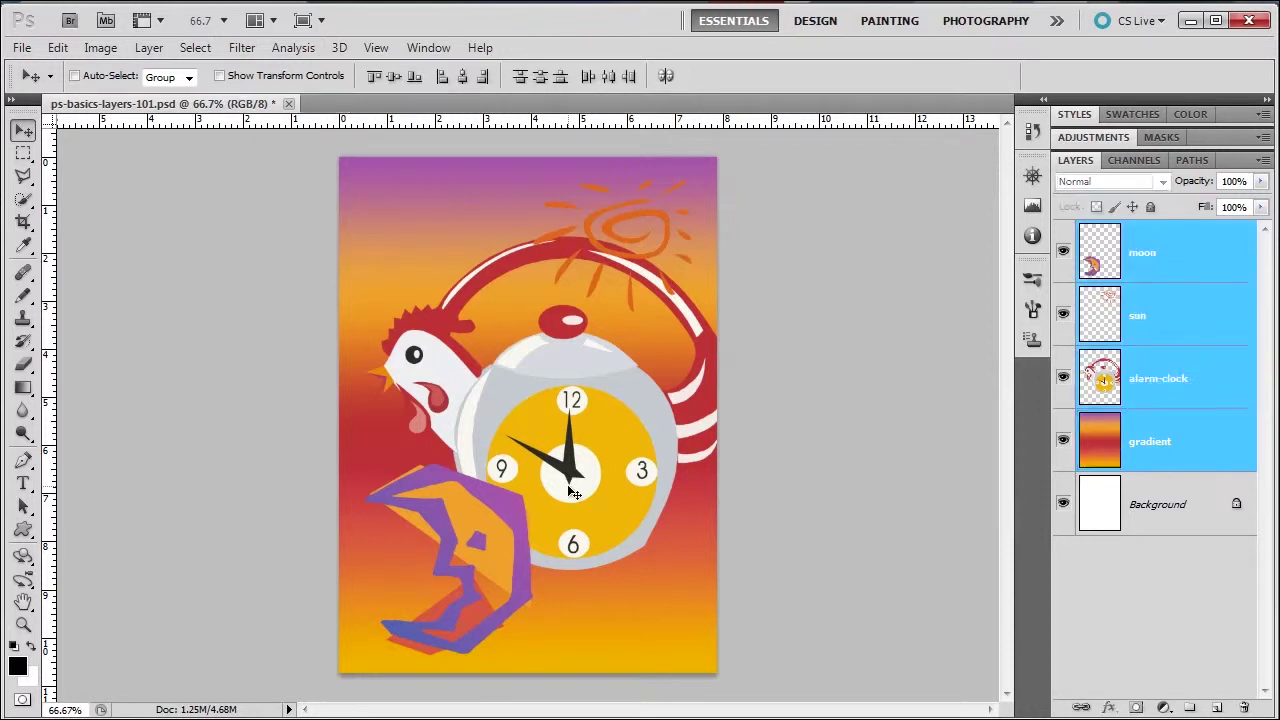
pyautogui.moveTo(449, 231); pyautogui.dragTo(527, 253)
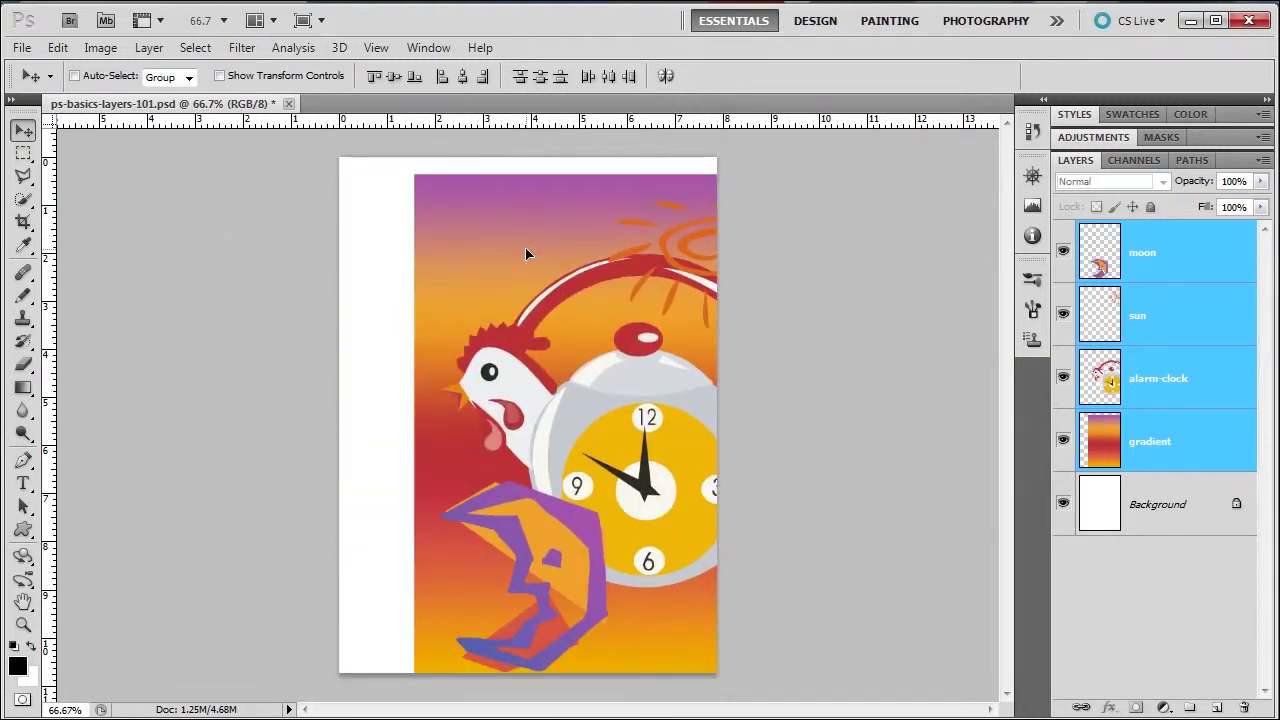
pyautogui.hotkey('ctrl', 'z')
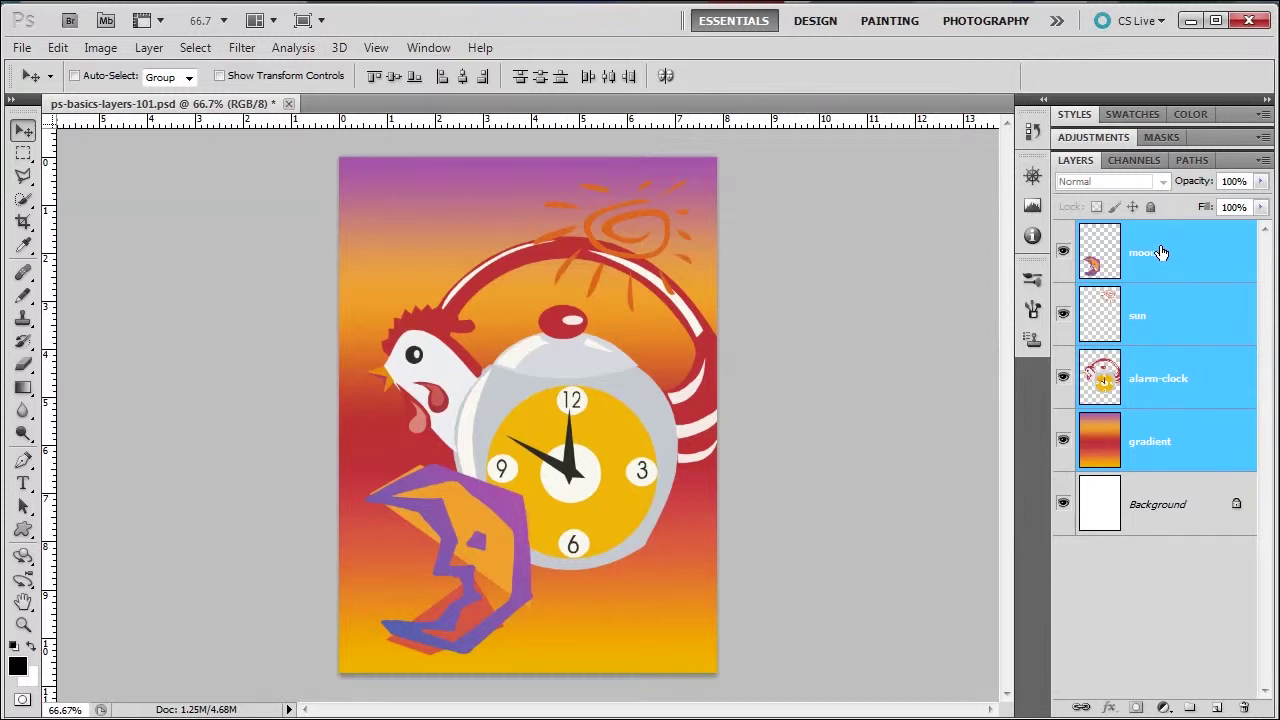
# Select the contiguous range of layers from moon through alarm-clock.
pyautogui.click(1171, 320)
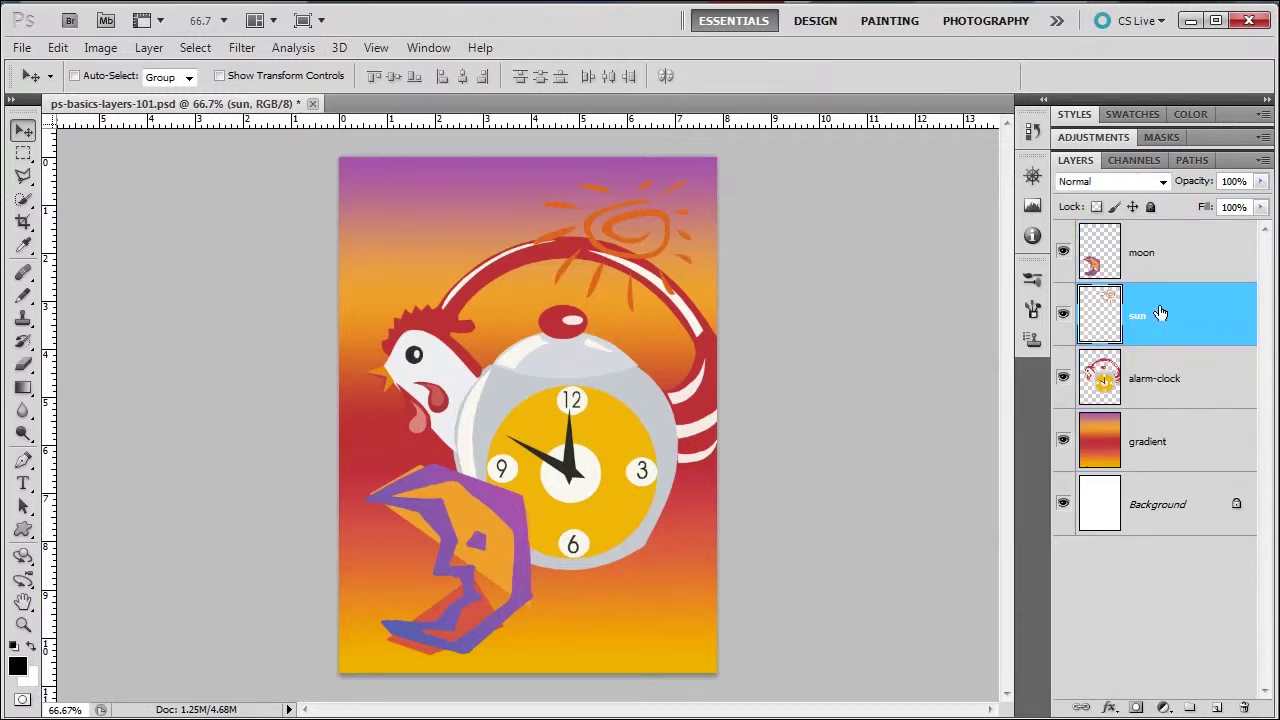
pyautogui.click(1161, 241)
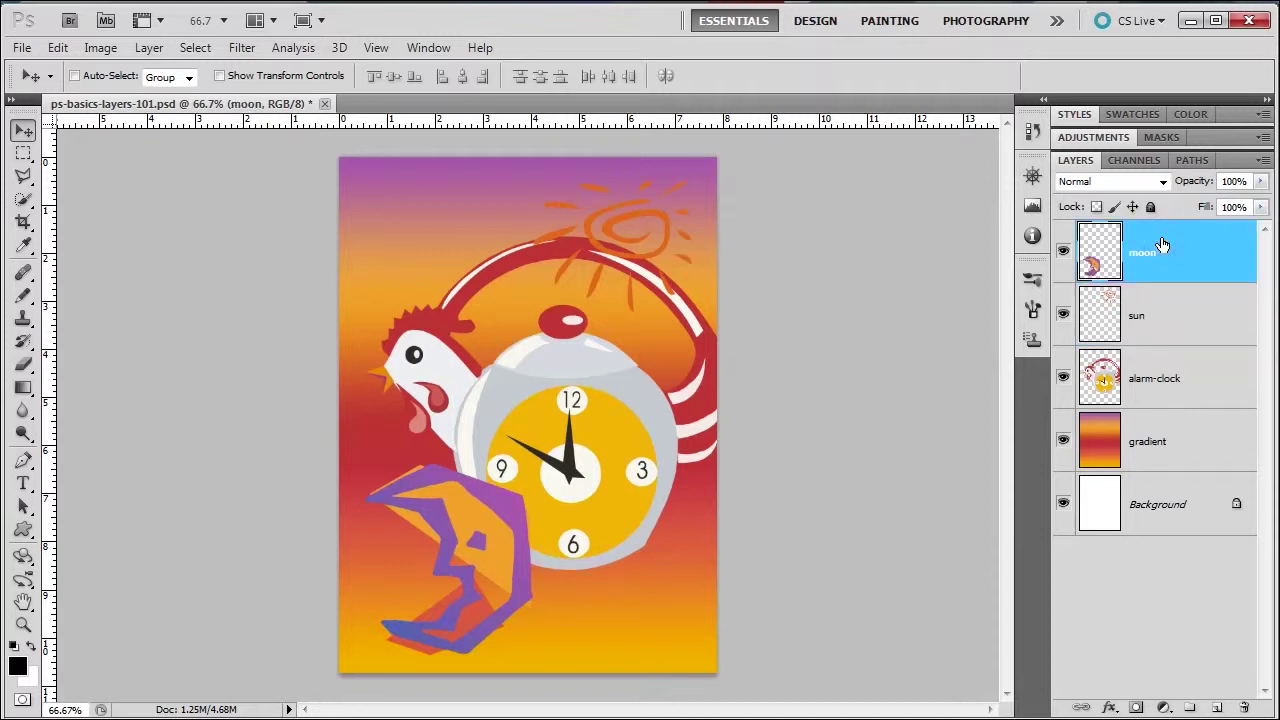
pyautogui.keyDown('shift'); pyautogui.click(1204, 377); pyautogui.keyUp('shift')
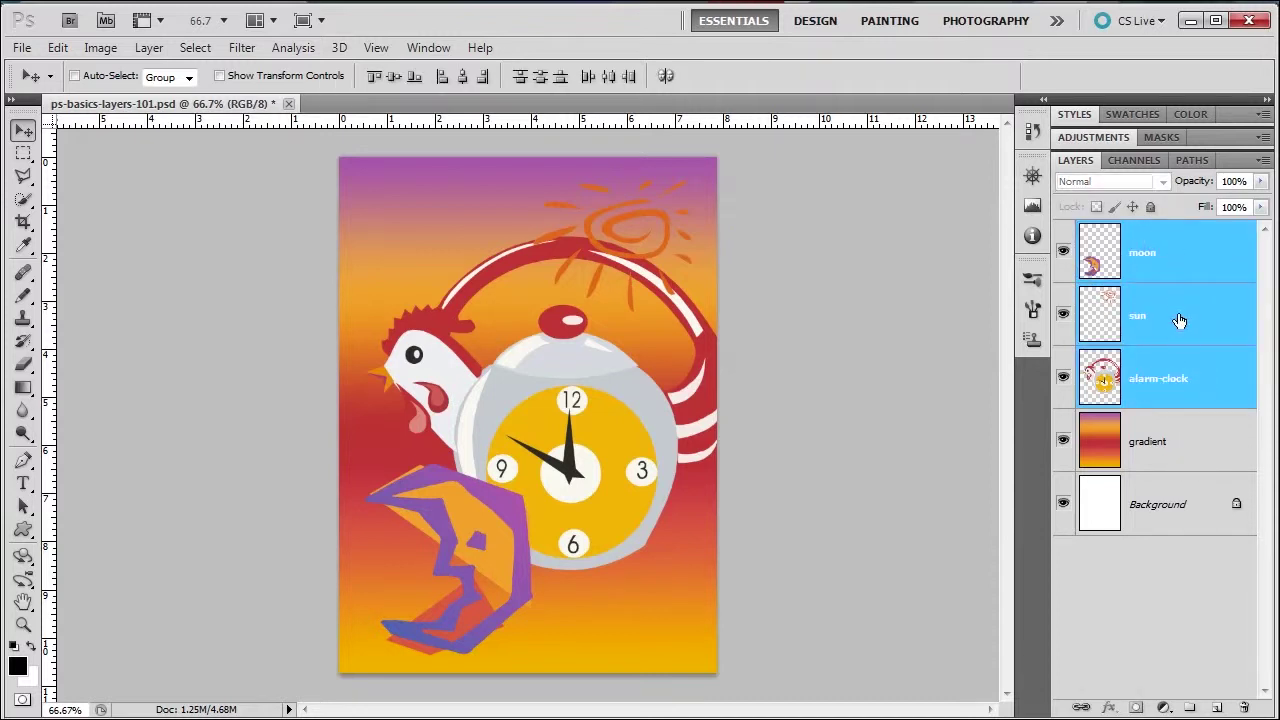
# Select the gradient and alarm-clock layers together and try shifting them slightly on the canvas.
pyautogui.click(1185, 436)
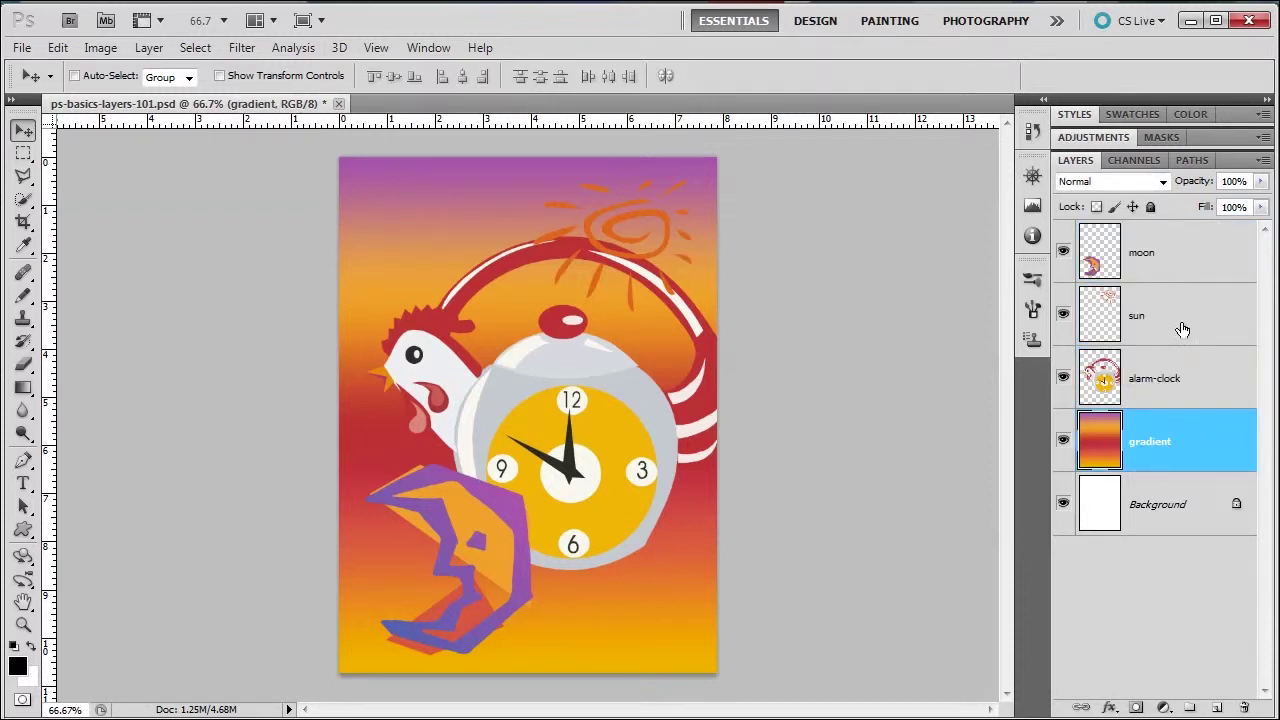
pyautogui.keyDown('shift'); pyautogui.click(1181, 378); pyautogui.keyUp('shift')
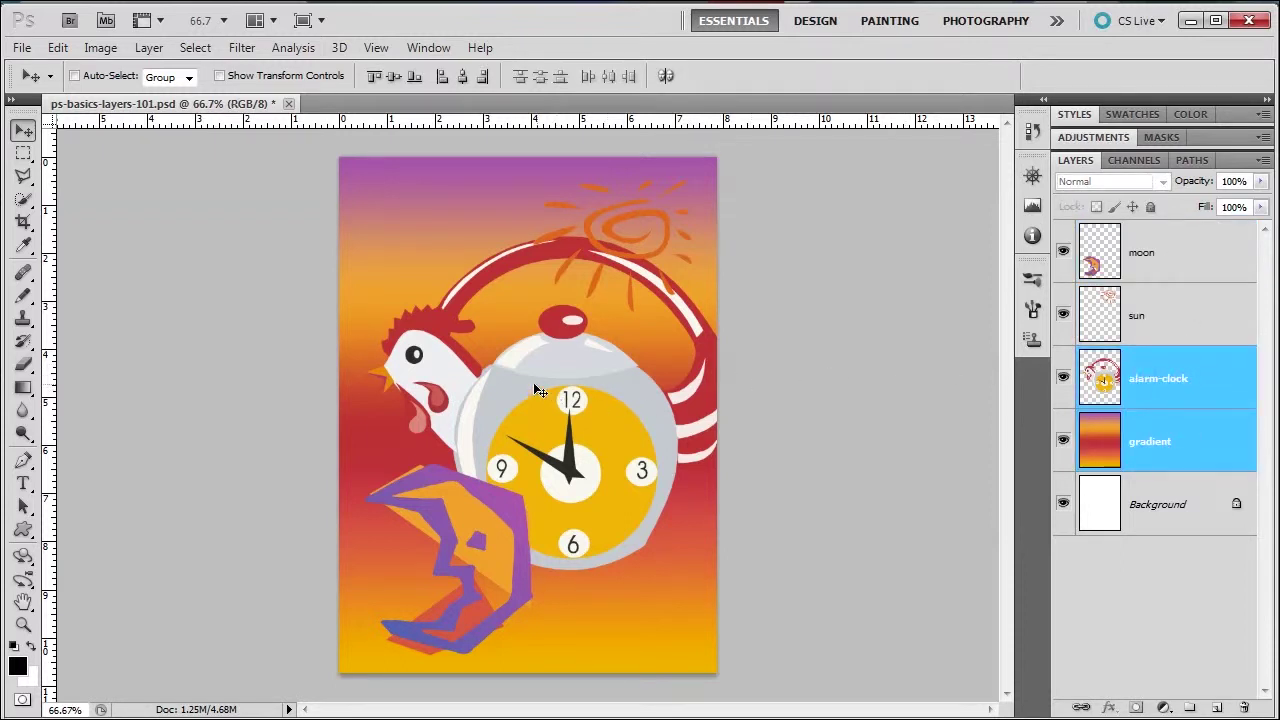
pyautogui.moveTo(527, 381)
pyautogui.mouseDown()
pyautogui.moveTo(257, 380)
pyautogui.moveTo(754, 374)
pyautogui.moveTo(532, 381)
pyautogui.mouseUp()
# Extend the selection up to moon, remove alarm-clock and gradient from it, and try moving moon and sun together.
pyautogui.keyDown('shift'); pyautogui.click(1168, 261); pyautogui.keyUp('shift')
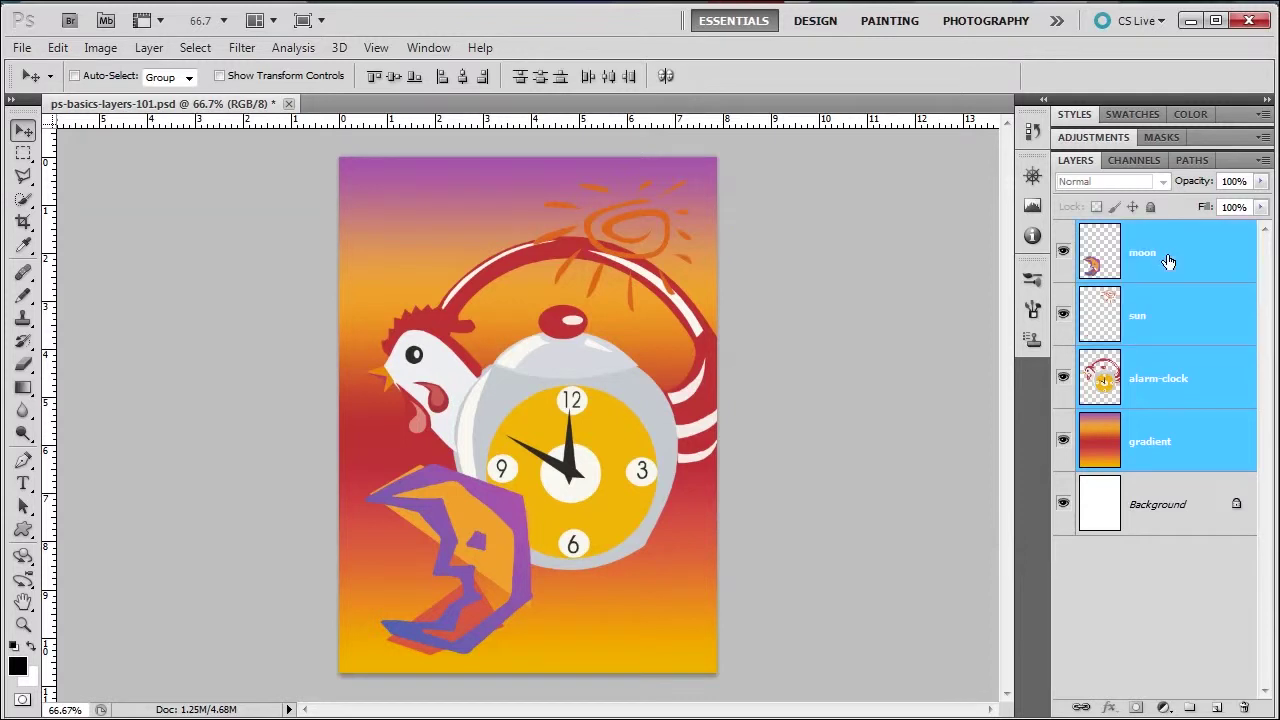
pyautogui.keyDown('ctrl'); pyautogui.click(1178, 380); pyautogui.keyUp('ctrl')
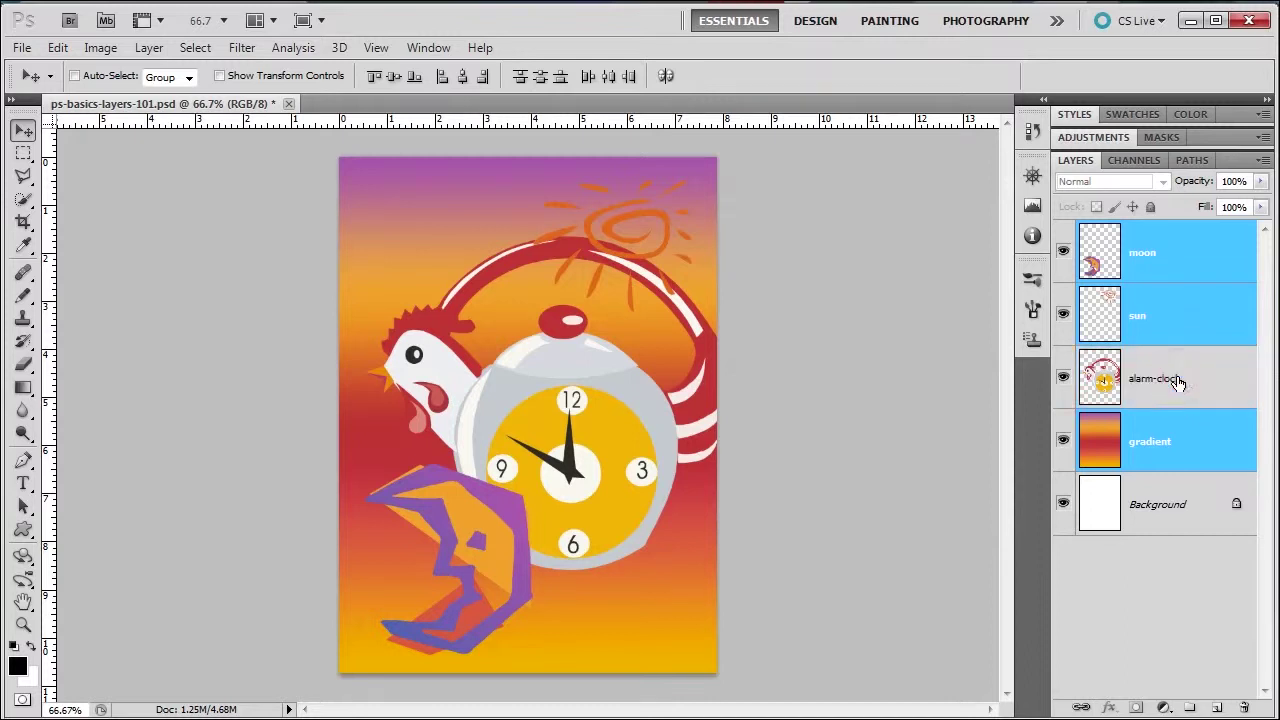
pyautogui.keyDown('ctrl'); pyautogui.click(1211, 440); pyautogui.keyUp('ctrl')
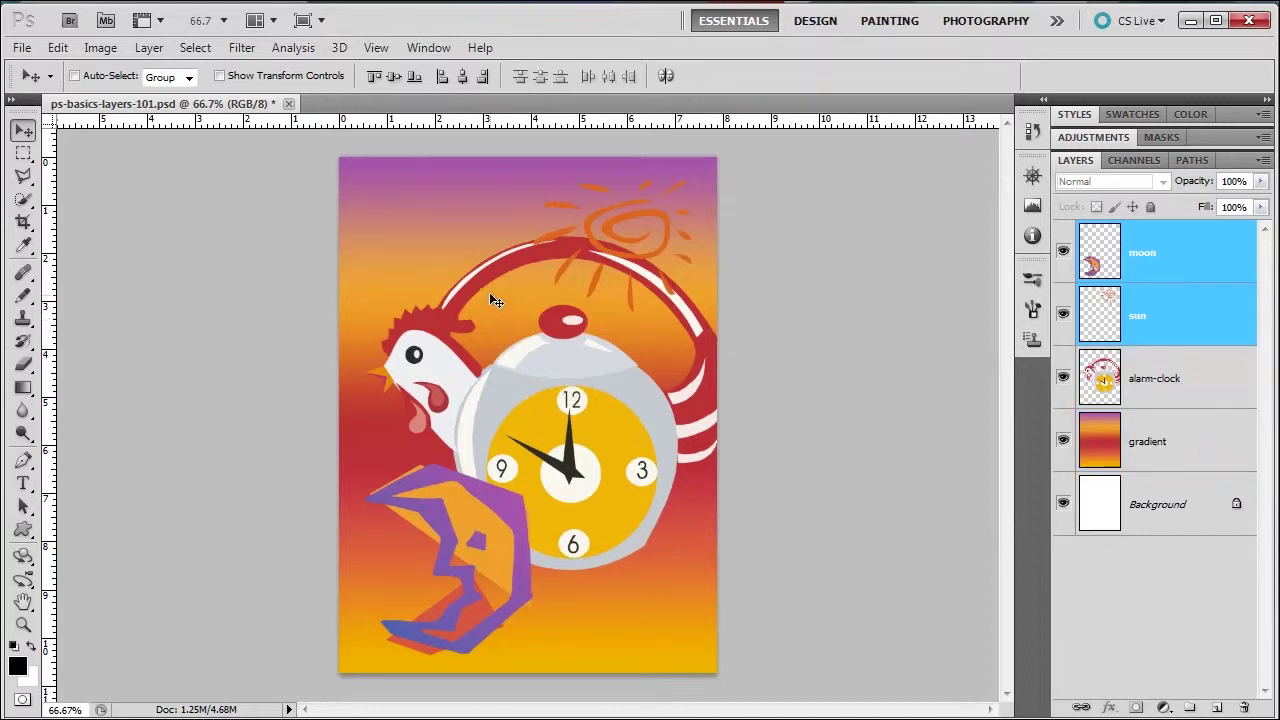
pyautogui.moveTo(478, 250)
pyautogui.mouseDown()
pyautogui.moveTo(285, 240)
pyautogui.moveTo(134, 251)
pyautogui.moveTo(628, 258)
pyautogui.moveTo(249, 270)
pyautogui.moveTo(498, 280)
pyautogui.moveTo(482, 265)
pyautogui.mouseUp()
# Make the moon layer active and step the active layer down the stack to the Background.
pyautogui.click(1165, 265)
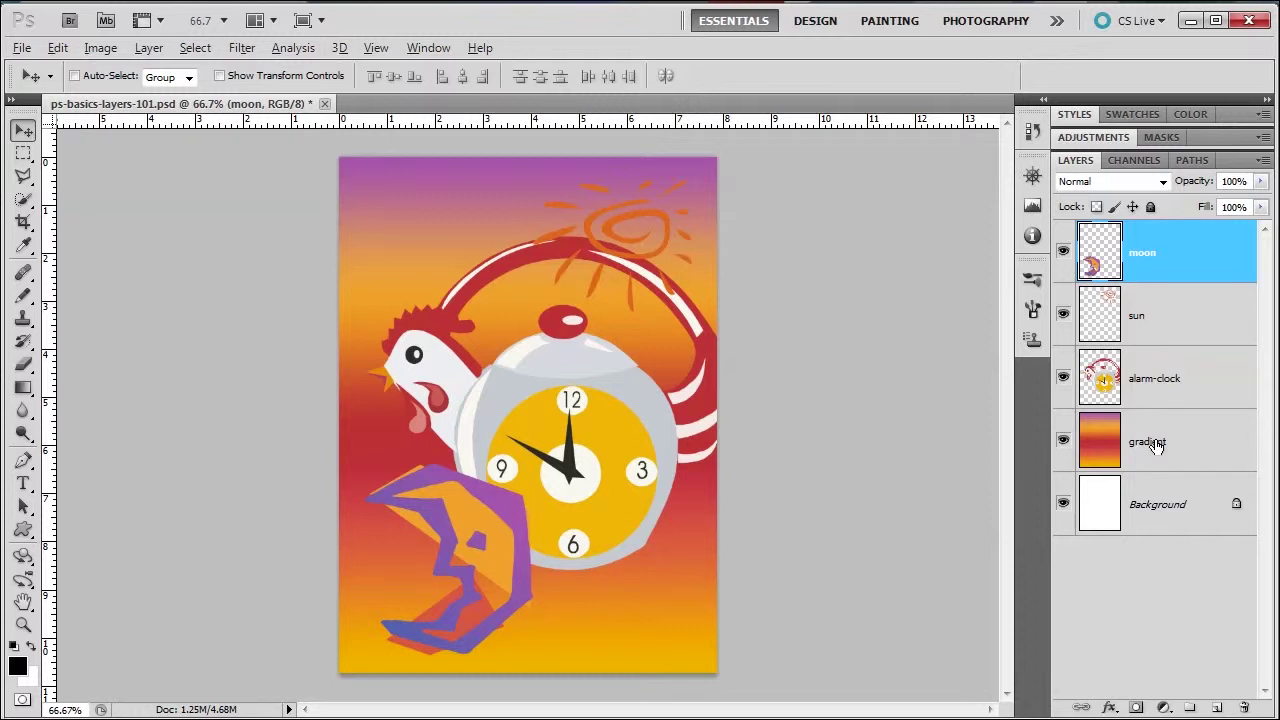
pyautogui.press('alt')
pyautogui.press('alt')
pyautogui.hotkey('alt', 'shift', '[')
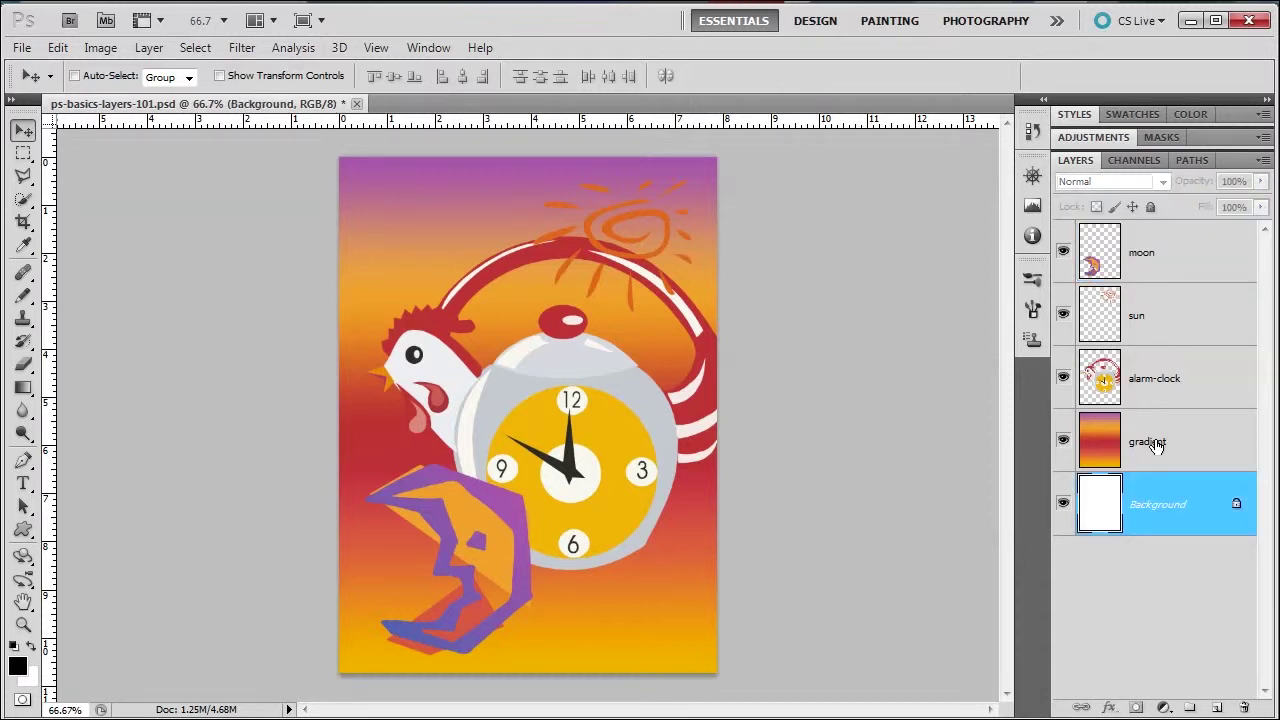
# Cycle the active layer upward through the stack until sun is active, and move the sun left and slightly down over the clock's handle.
pyautogui.hotkey('alt', ']')
pyautogui.hotkey('alt', ']')
pyautogui.hotkey('alt', ']')
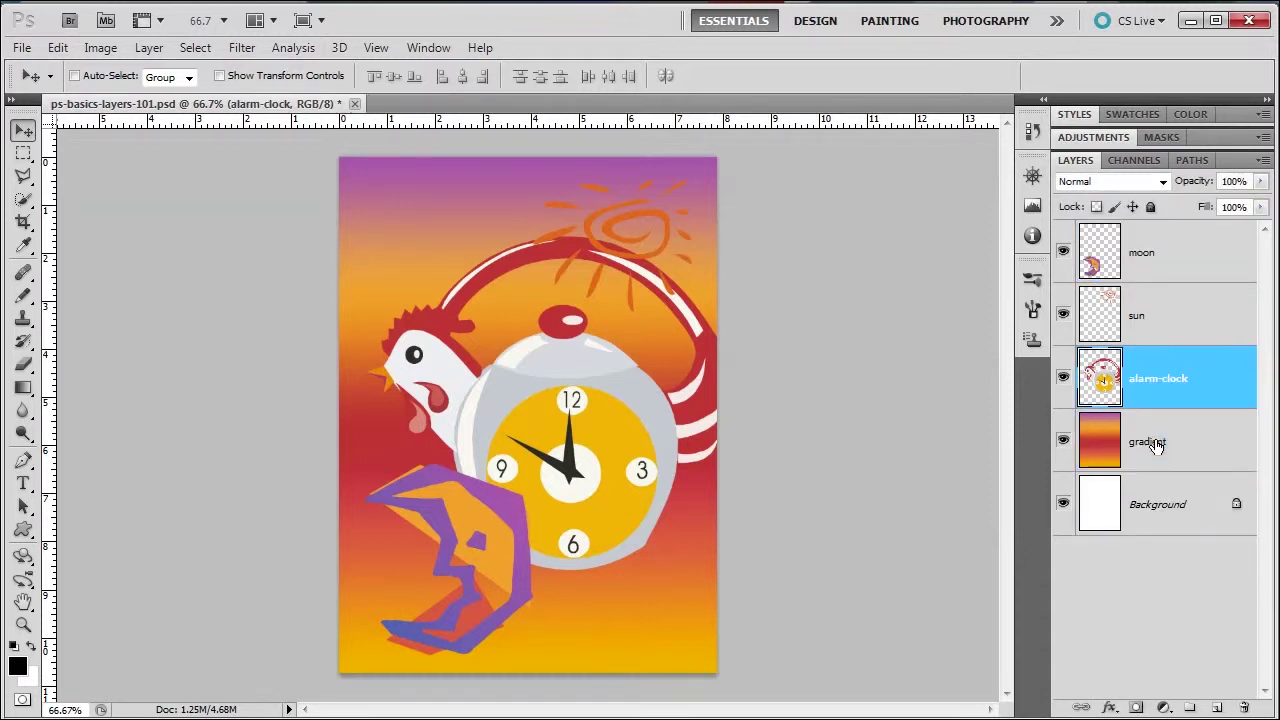
pyautogui.hotkey('alt', ']')
pyautogui.hotkey('alt', ']')
pyautogui.hotkey('alt', ']')
pyautogui.hotkey('alt', ']')
pyautogui.hotkey('alt', ']')
pyautogui.hotkey('alt', ']')
pyautogui.hotkey('alt', ']')
pyautogui.hotkey('alt', ']')
pyautogui.hotkey('alt', ']')
pyautogui.hotkey('alt', ']')
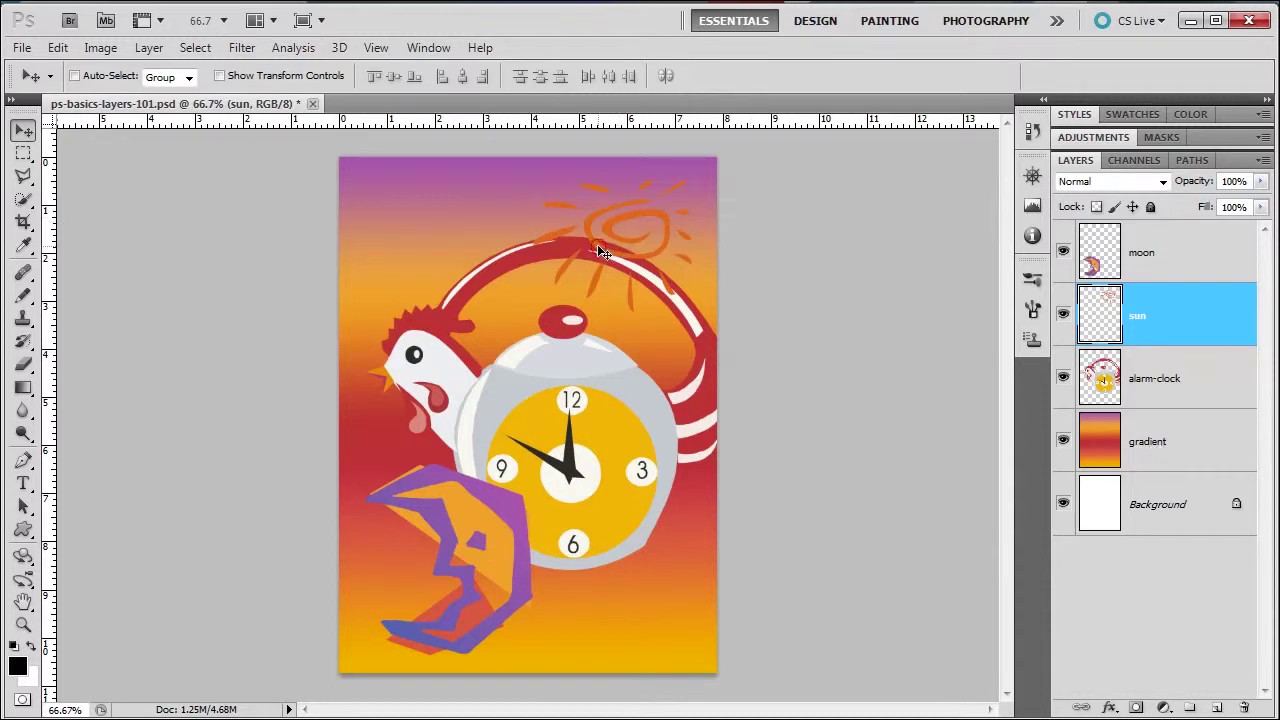
pyautogui.moveTo(597, 244); pyautogui.dragTo(517, 266)
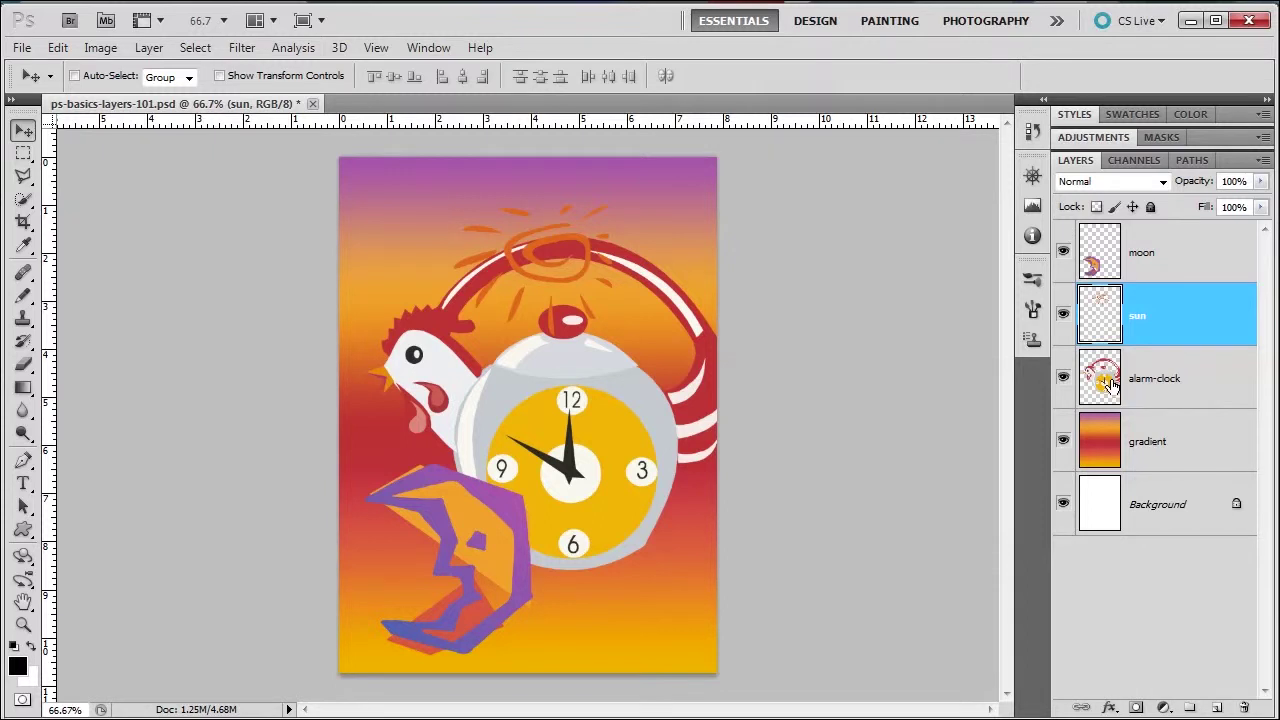
# Select the alarm-clock layer and extend the selection up to sun and down to gradient.
pyautogui.click(1178, 385)
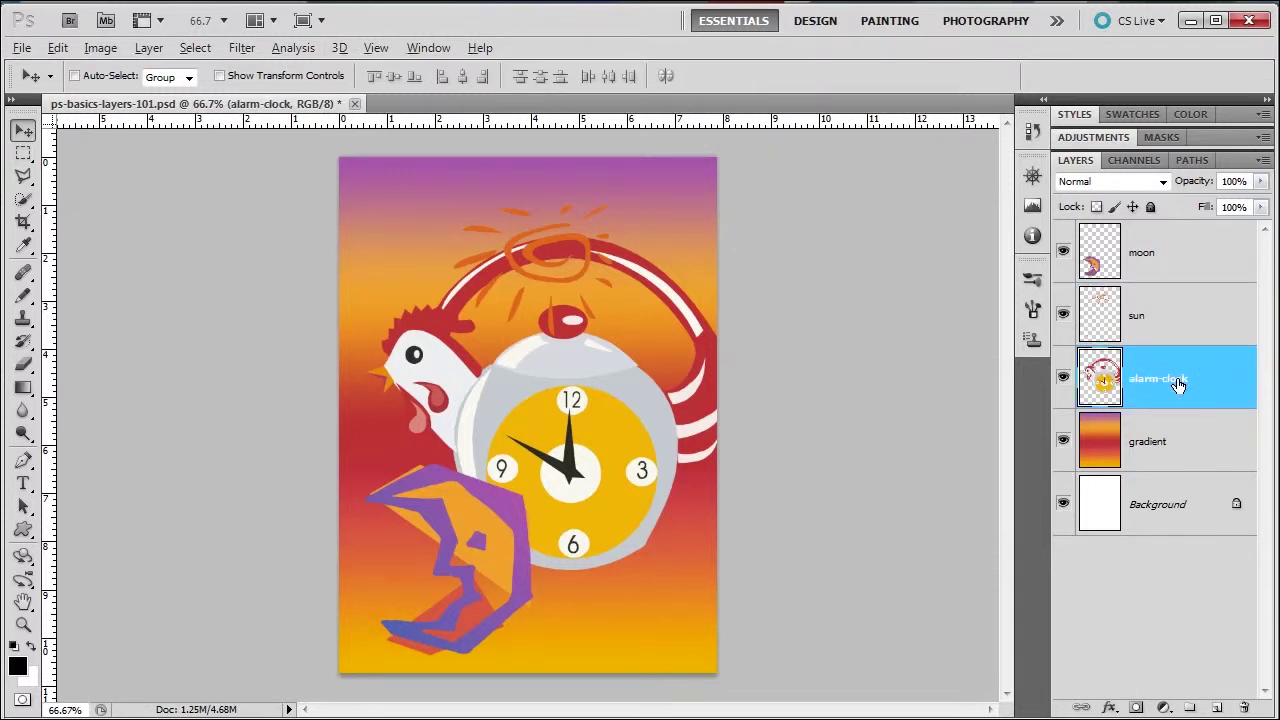
pyautogui.hotkey('shift', 'alt', ']')
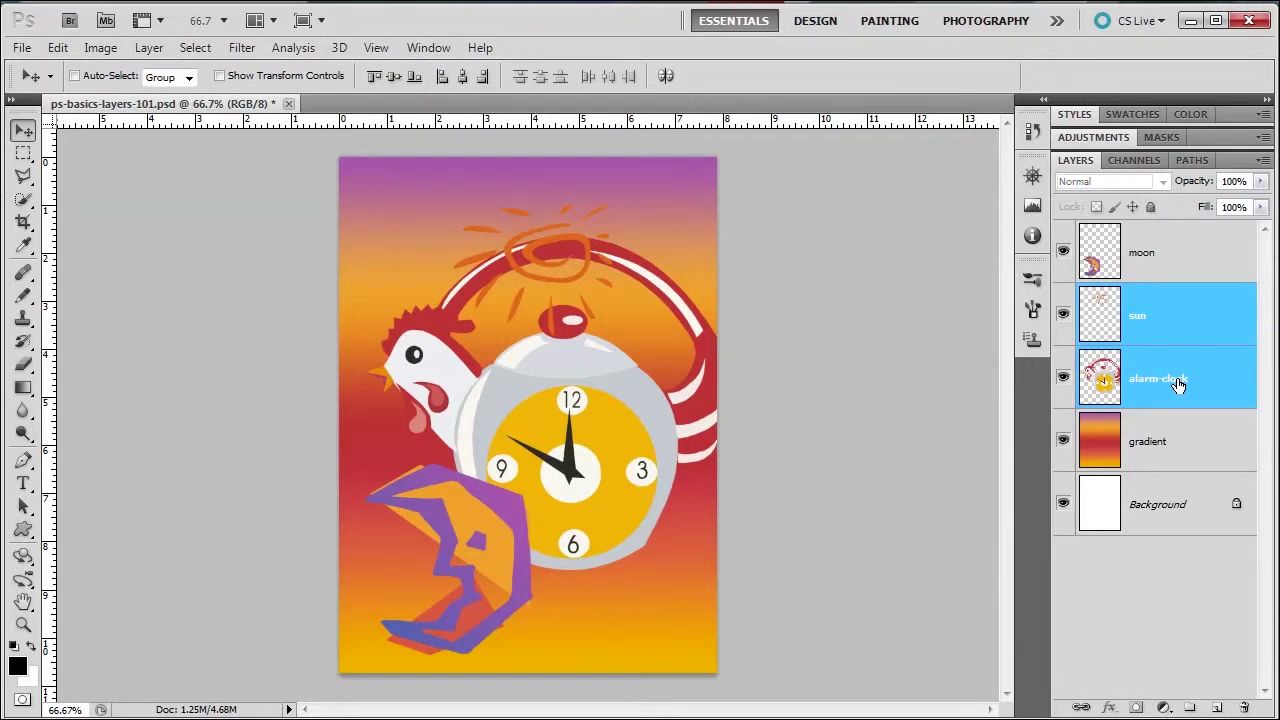
pyautogui.hotkey('shift', 'alt', '[')
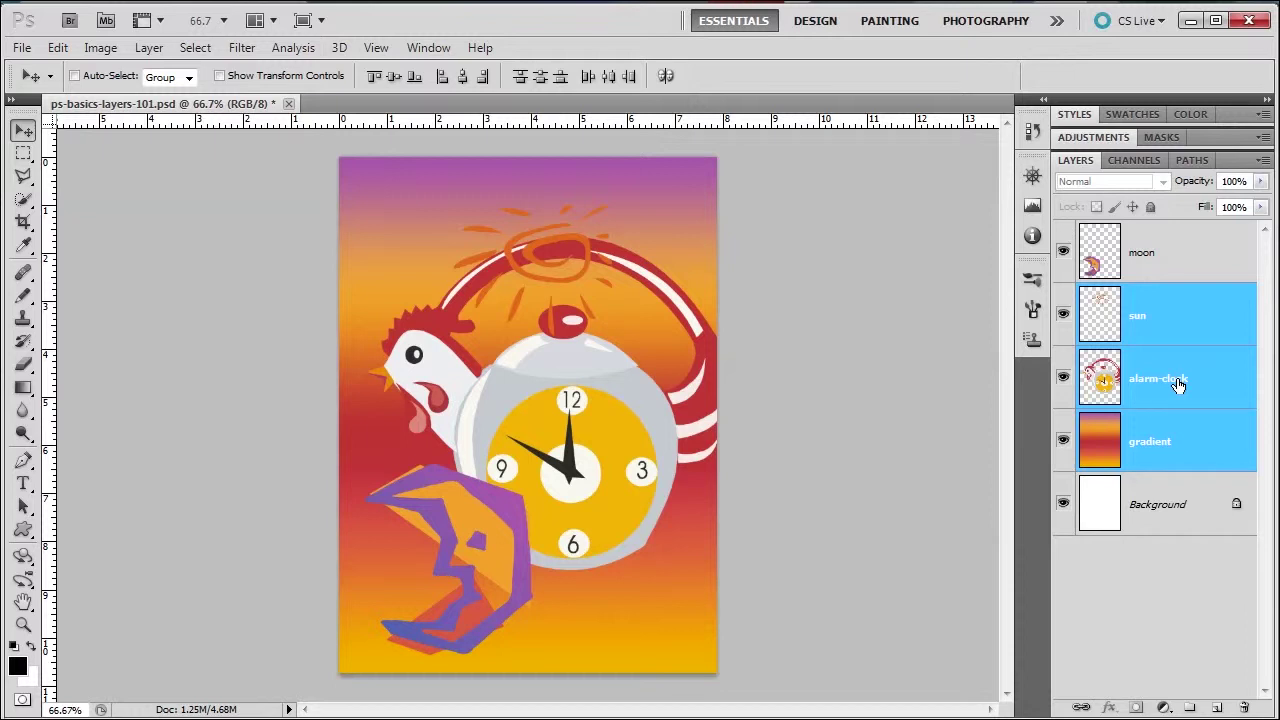
# Select the sun layer and extend the selection up to moon and down to alarm-clock.
pyautogui.click(1179, 321)
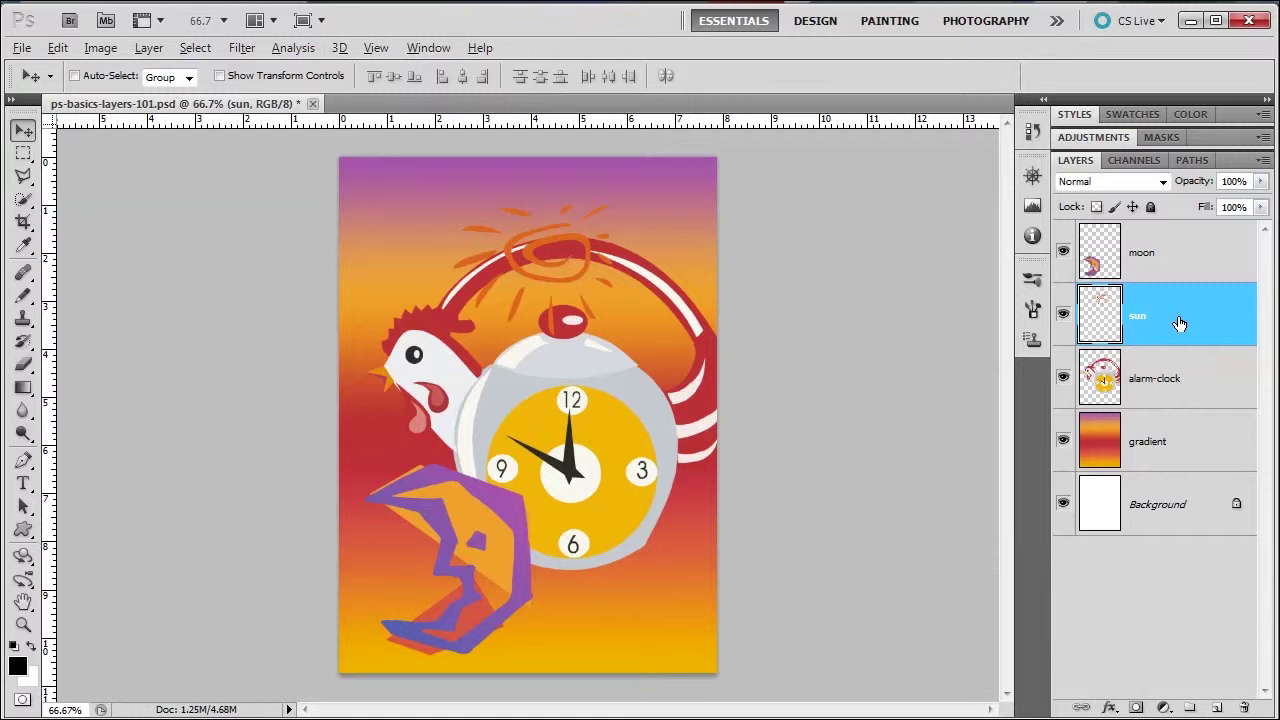
pyautogui.hotkey('shift', 'alt', ']')
pyautogui.hotkey('shift', 'alt', '[')
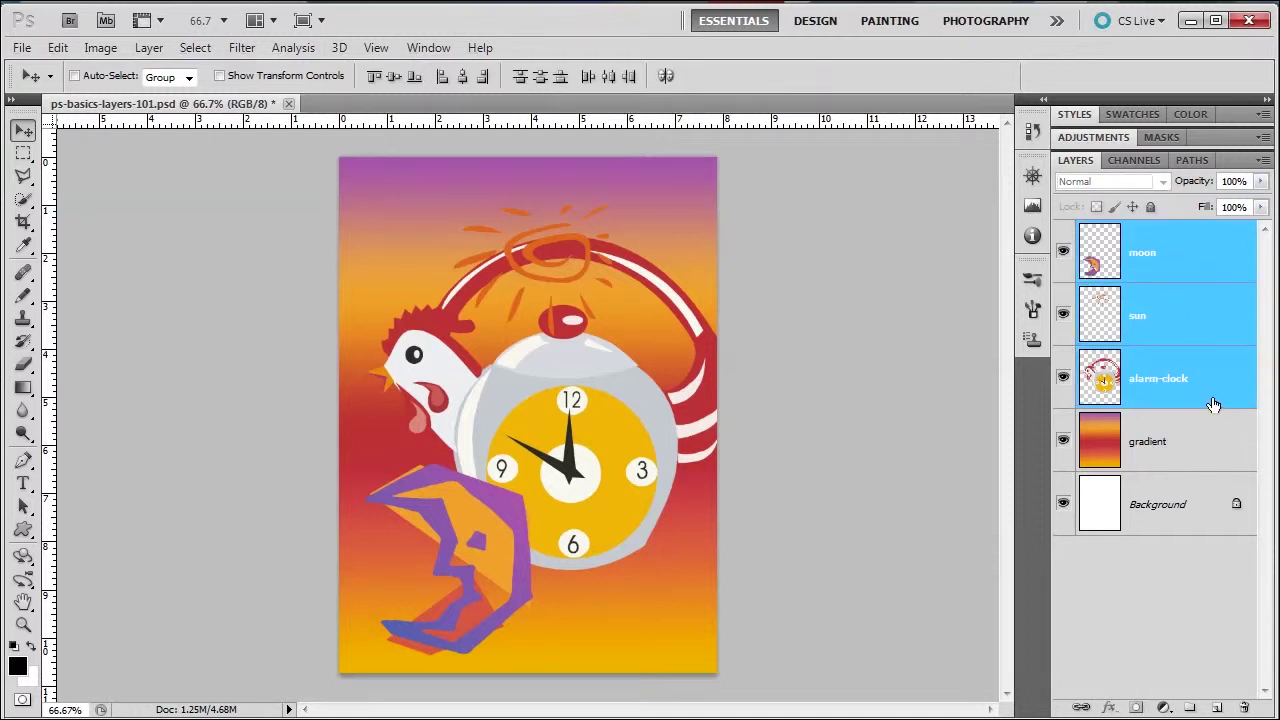
# Select only the gradient layer.
pyautogui.click(1172, 460)
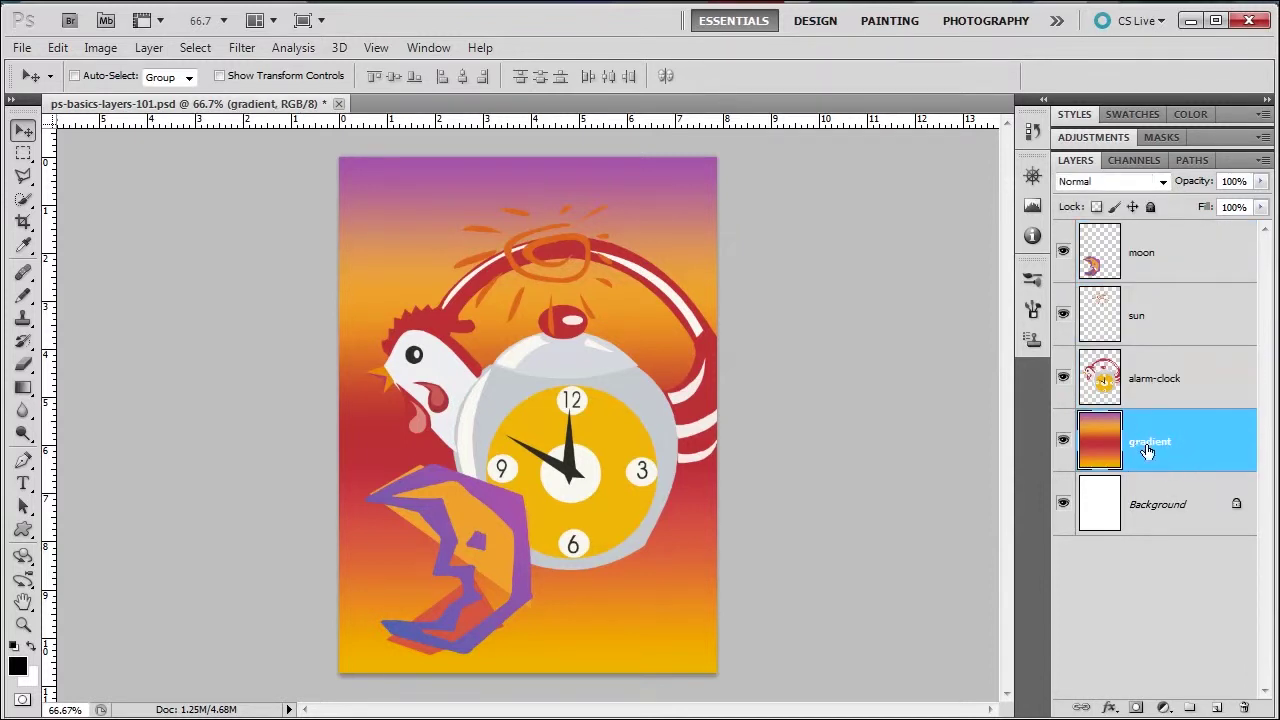
# Convert the gradient layer to a smart object, and select all layers similar to the sun layer.
pyautogui.rightClick(1205, 440)
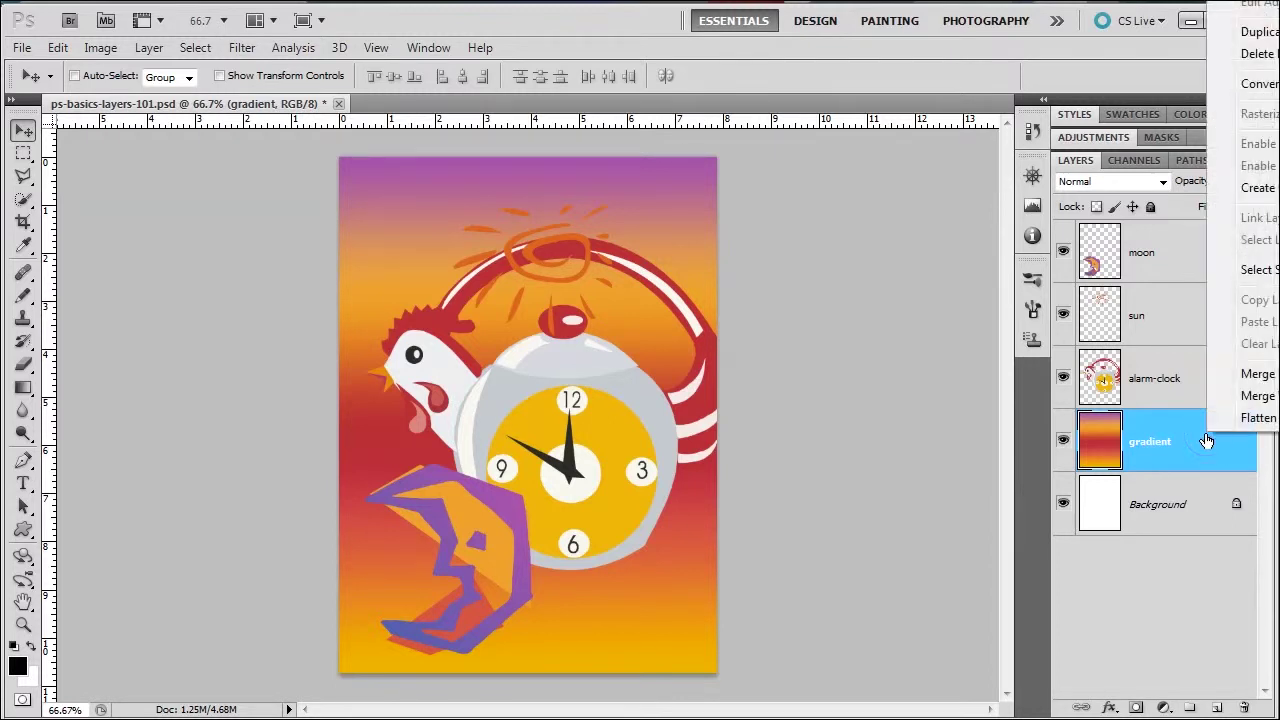
pyautogui.click(1253, 86)
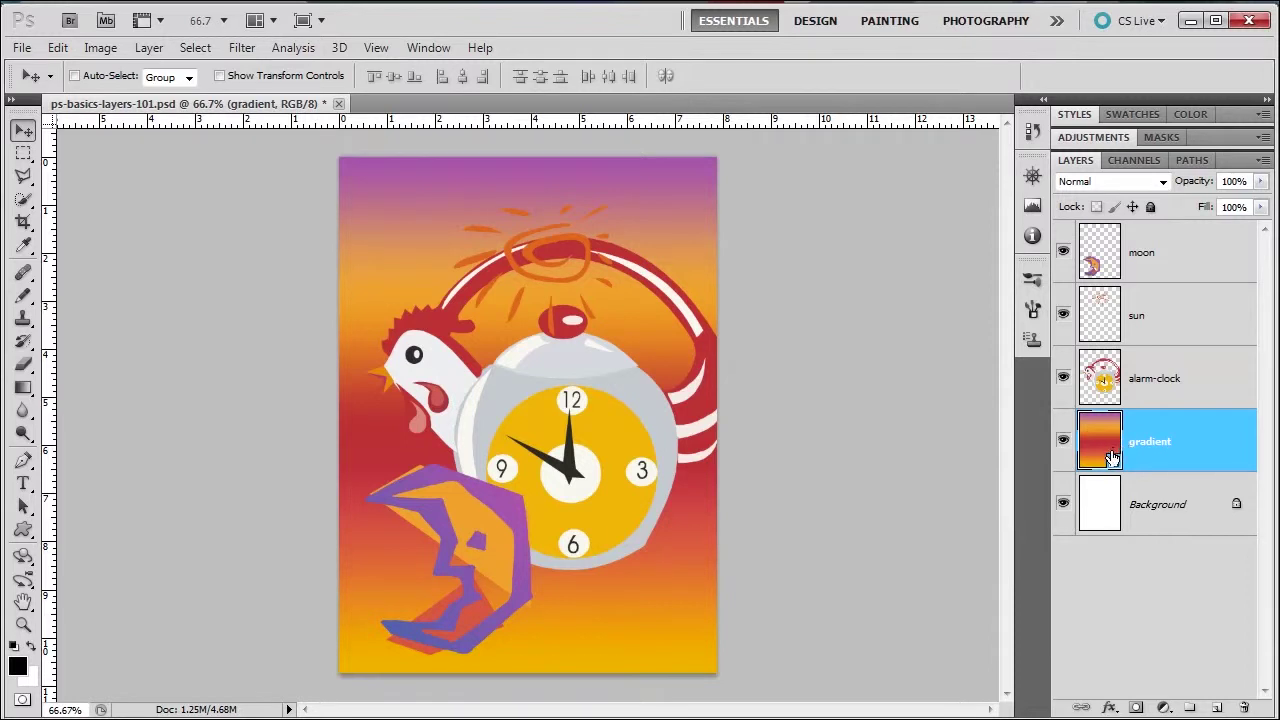
pyautogui.click(1151, 317)
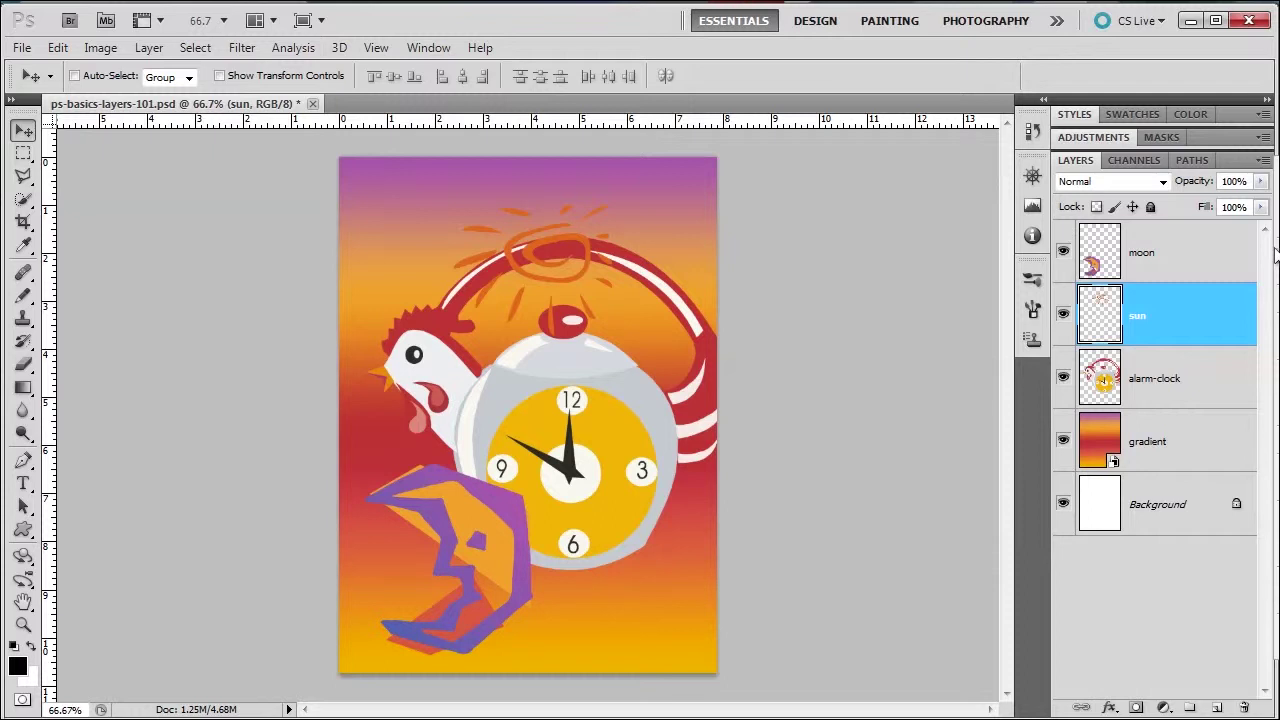
pyautogui.rightClick(1180, 320)
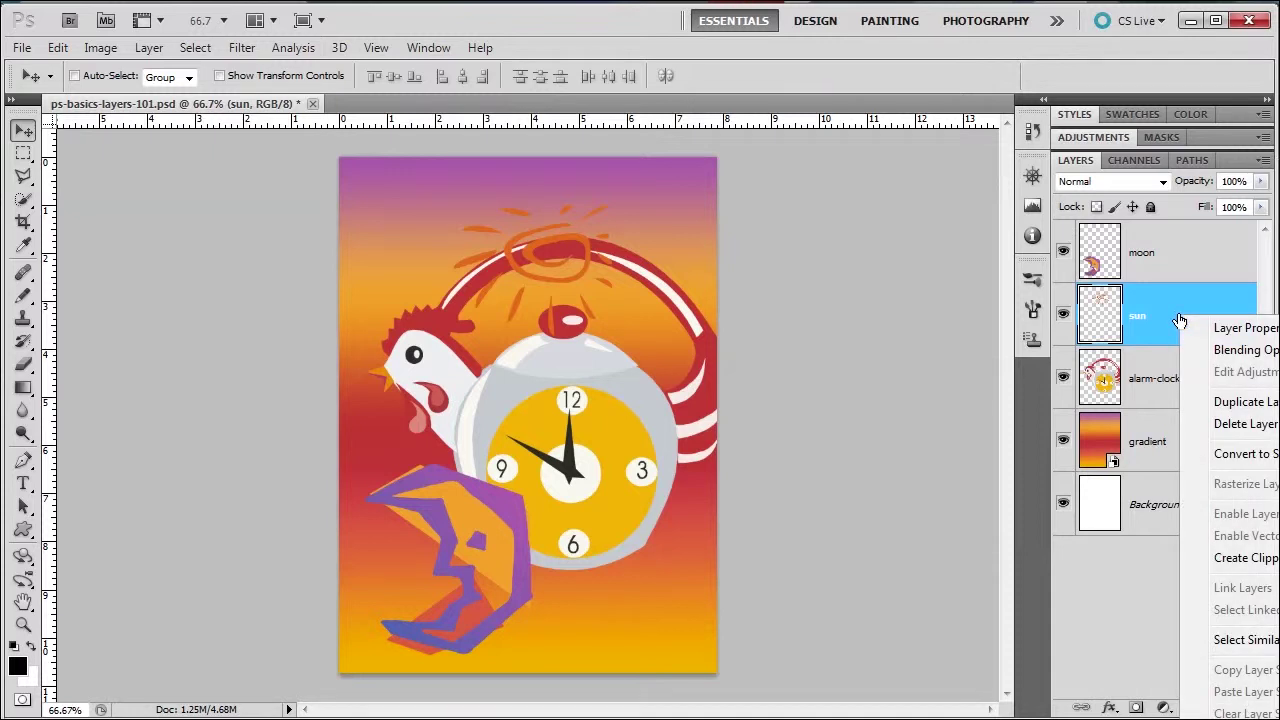
pyautogui.click(1238, 640)
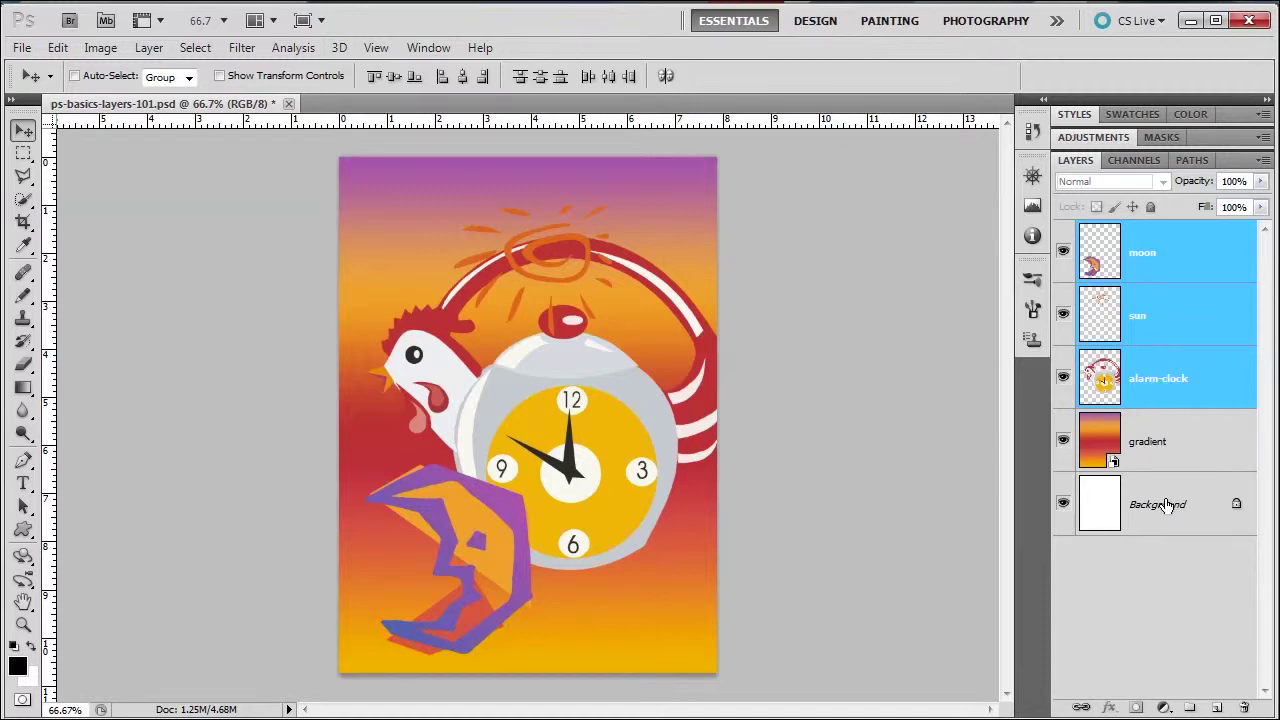
# Select only the gradient smart object and run Select Similar Layers on it.
pyautogui.click(1183, 444)
pyautogui.rightClick(1175, 447)
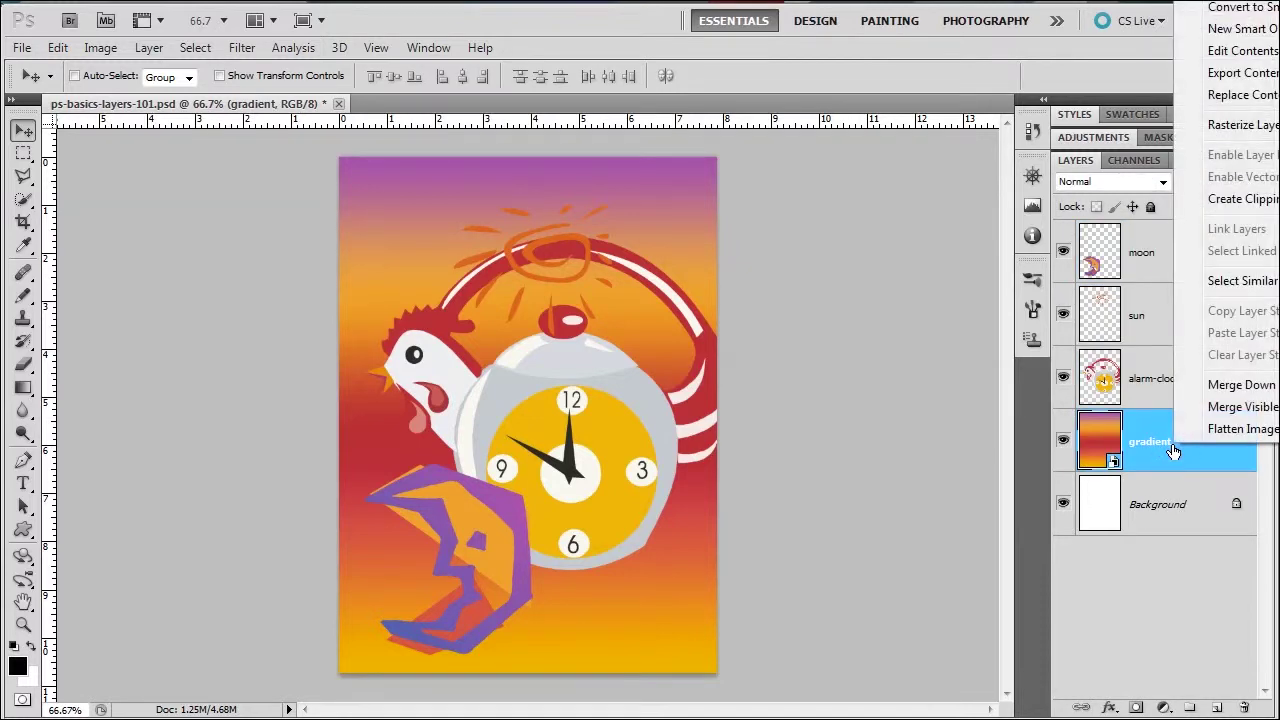
pyautogui.click(1218, 286)
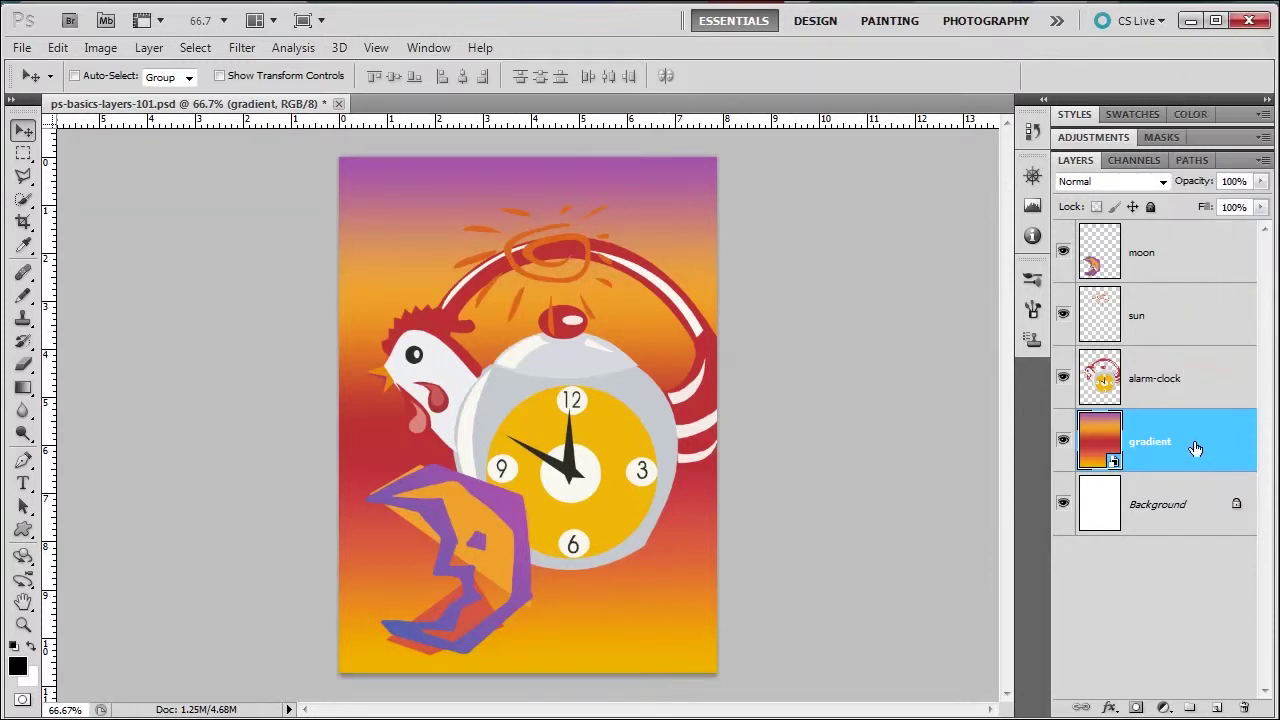
# Select the alarm-clock layer and shift it repeatedly up and down the stack, finishing directly below sun.
pyautogui.click(1164, 376)
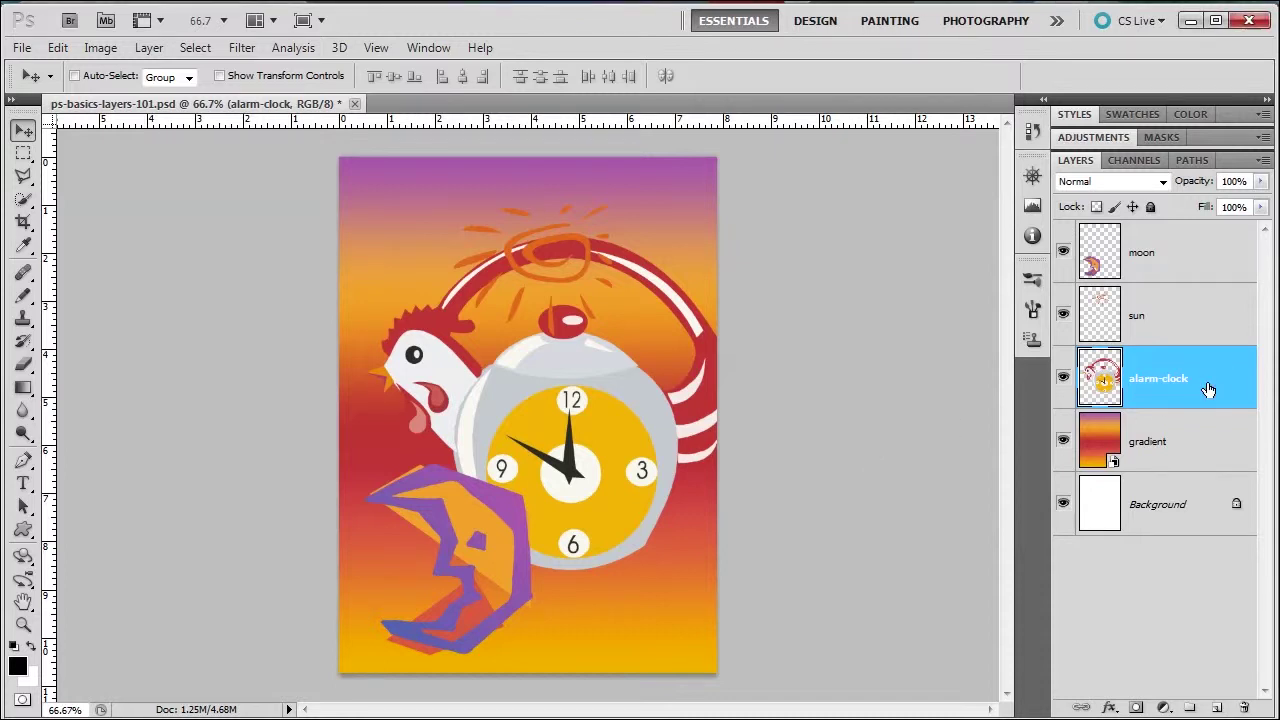
pyautogui.hotkey('ctrl', '[')
pyautogui.hotkey('ctrl', ']')
pyautogui.hotkey('ctrl', ']')
pyautogui.hotkey('ctrl', ']')
pyautogui.hotkey('ctrl', '[')
pyautogui.hotkey('ctrl', '[')
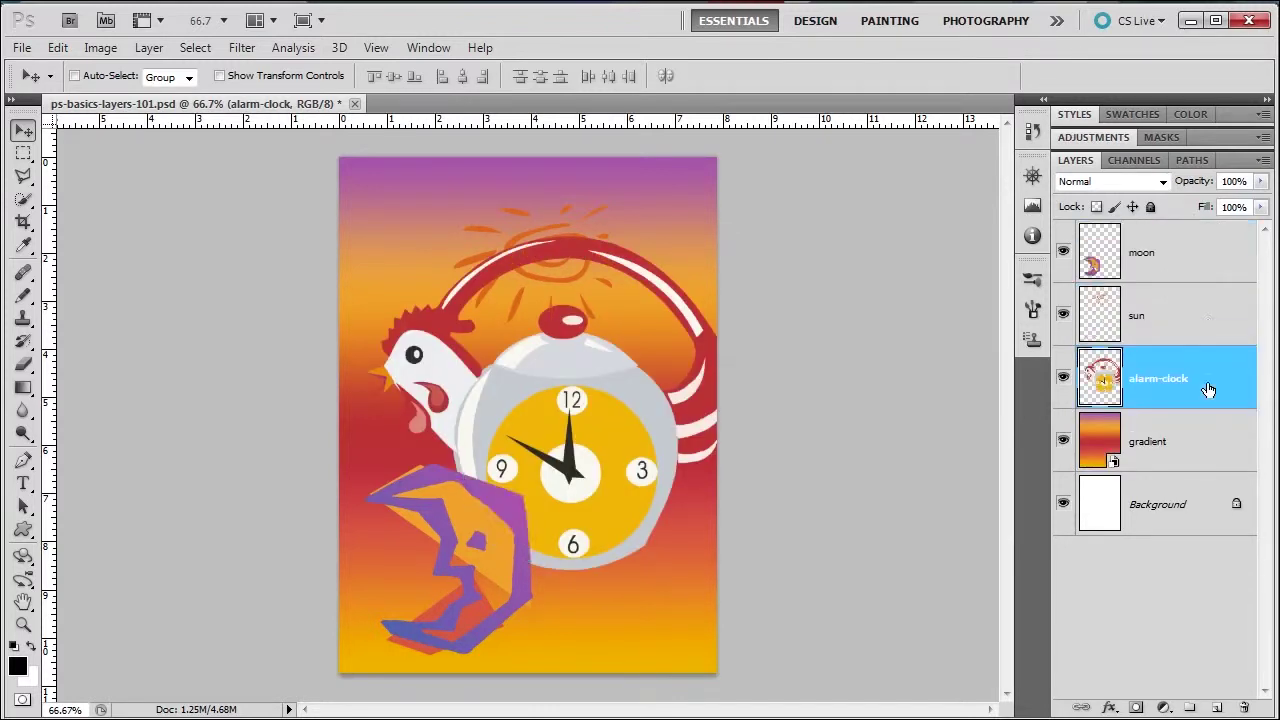
pyautogui.hotkey('ctrl', '[')
pyautogui.hotkey('ctrl', ']')
pyautogui.hotkey('ctrl', ']')
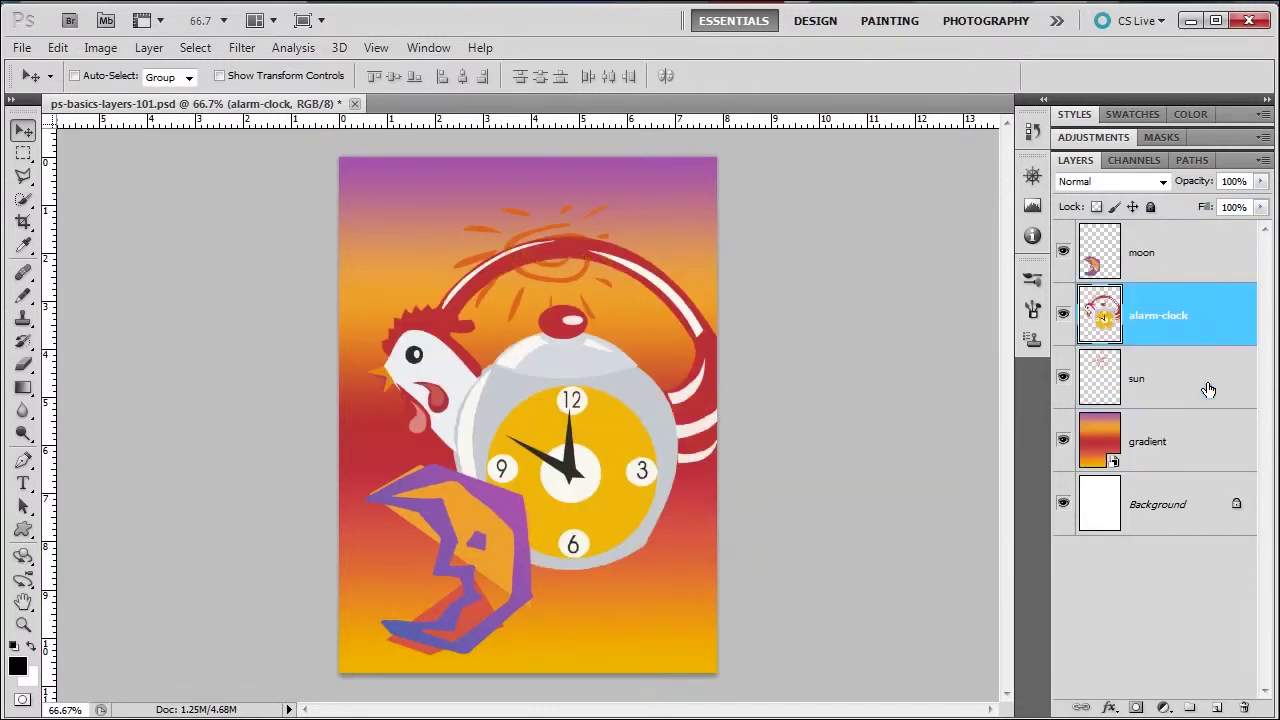
pyautogui.hotkey('ctrl', ']')
pyautogui.hotkey('ctrl', '[')
pyautogui.hotkey('ctrl', '[')
pyautogui.hotkey('ctrl', ']')
pyautogui.hotkey('ctrl', '[')
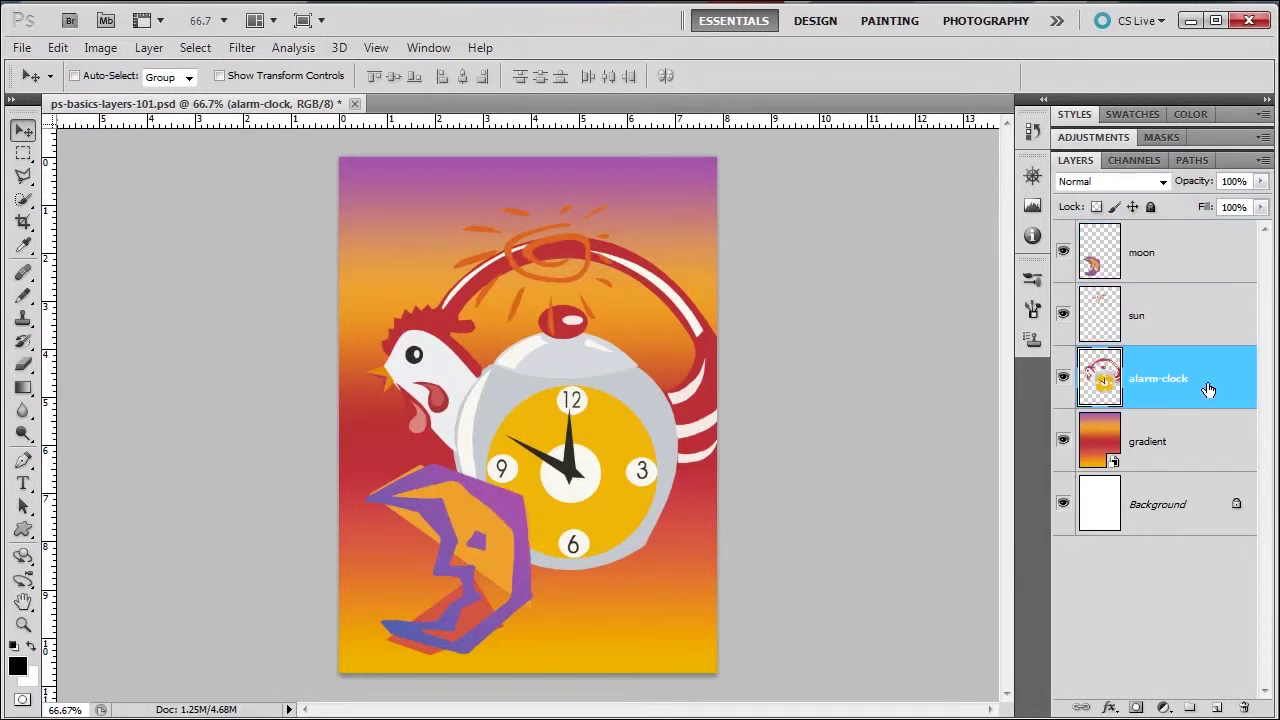
# Cycle the active layer to sun and raise the sun layer one level, above moon.
pyautogui.hotkey('alt', '[')
pyautogui.hotkey('alt', ']')
pyautogui.hotkey('alt', ']')
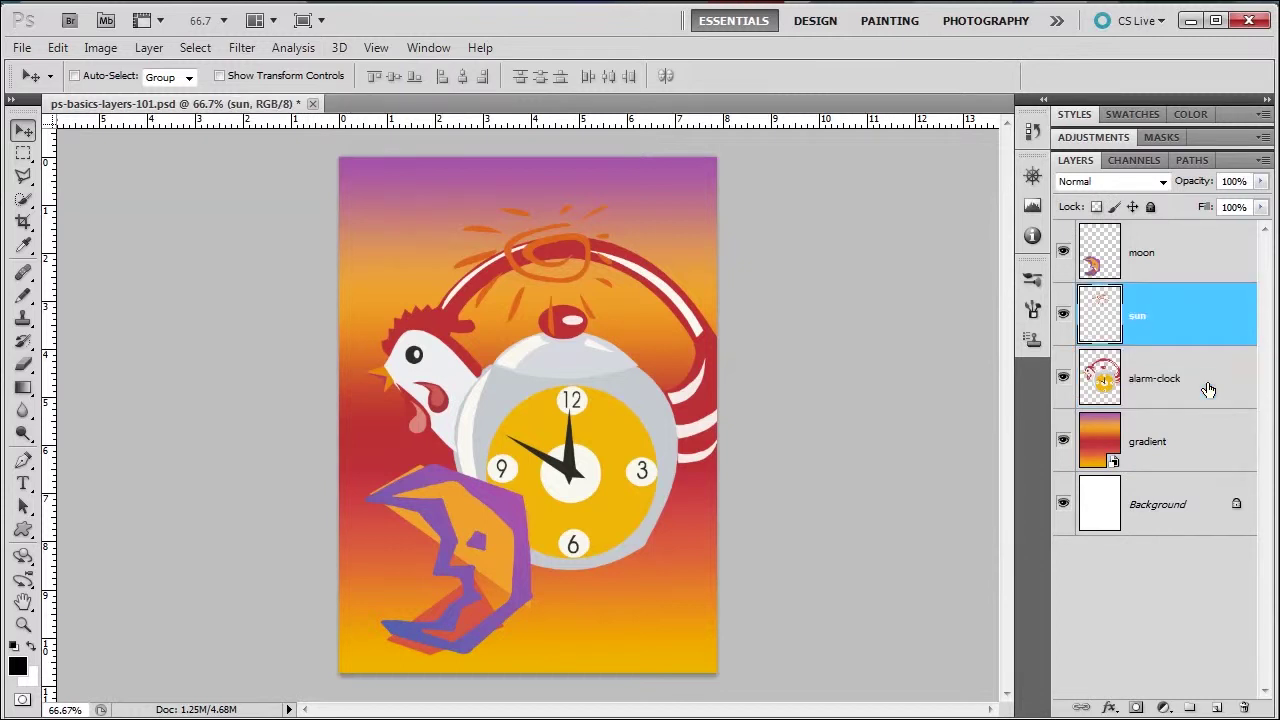
pyautogui.hotkey('ctrl', ']')
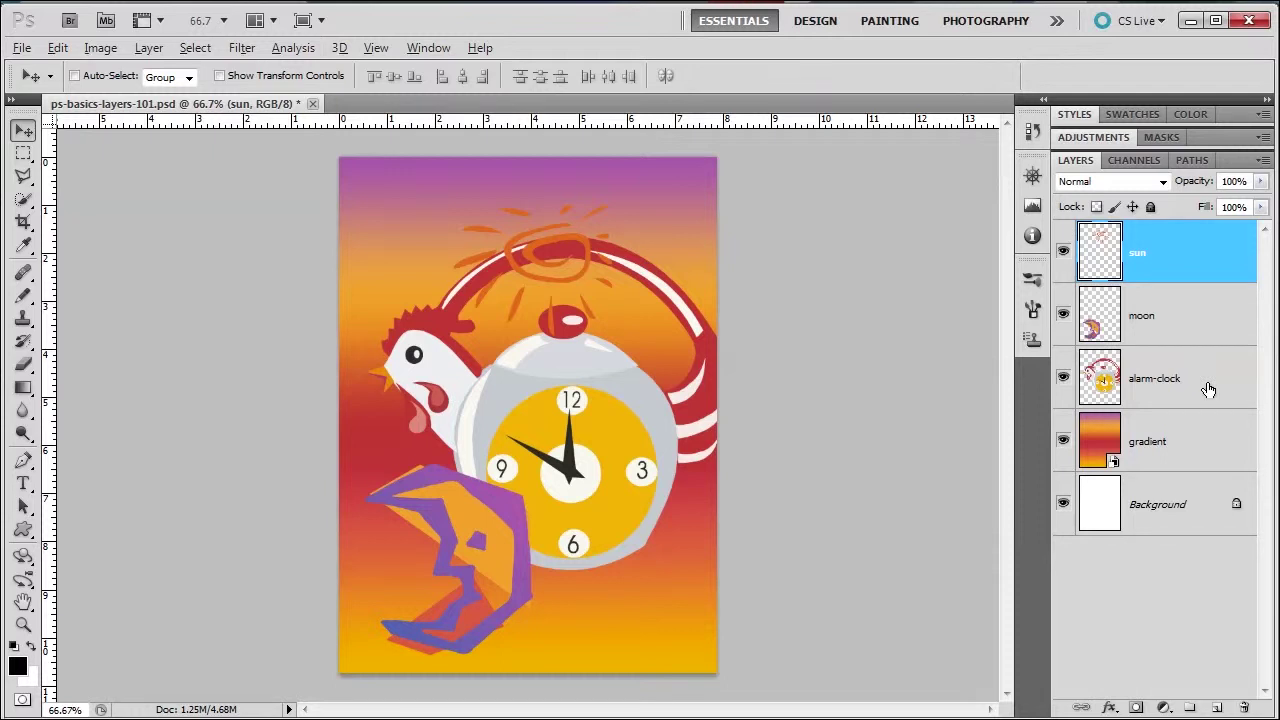
# Cycle the active layer from Background up to alarm-clock and raise alarm-clock to the top of the stack, above sun.
pyautogui.hotkey('alt', ',')
pyautogui.hotkey('alt', ']')
pyautogui.hotkey('alt', ']')
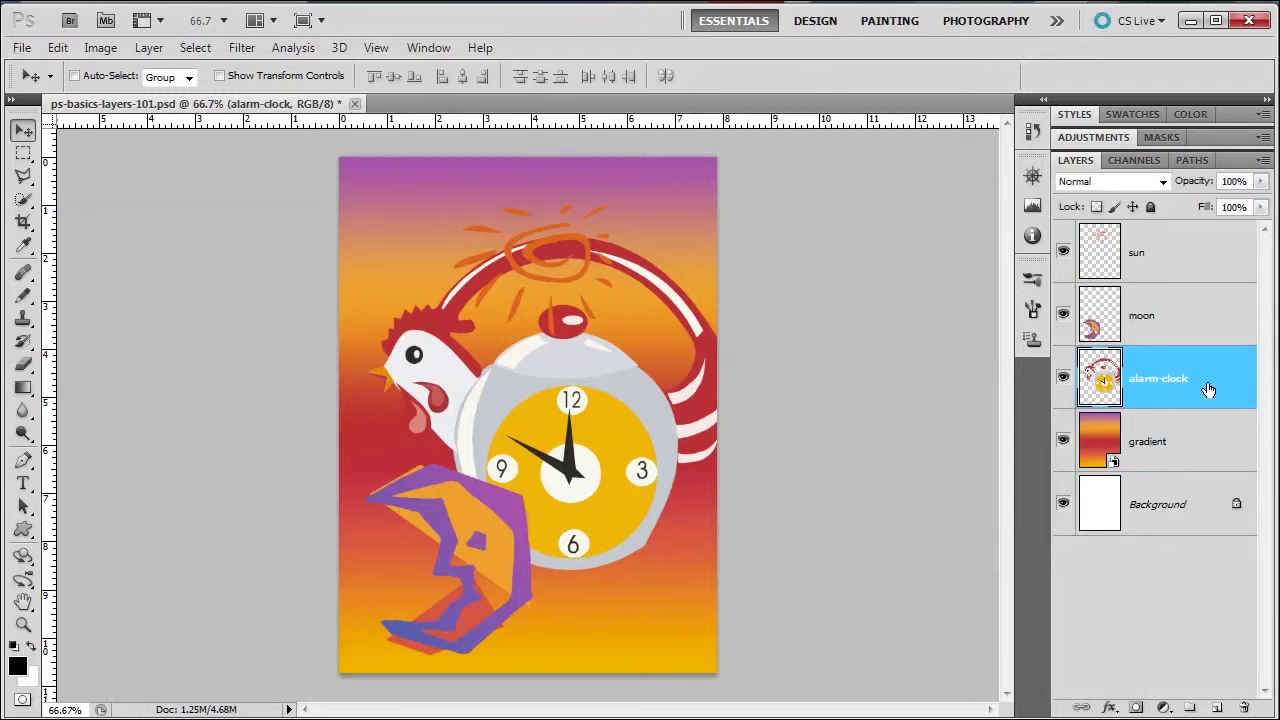
pyautogui.hotkey('ctrl', ']')
pyautogui.hotkey('ctrl', ']')
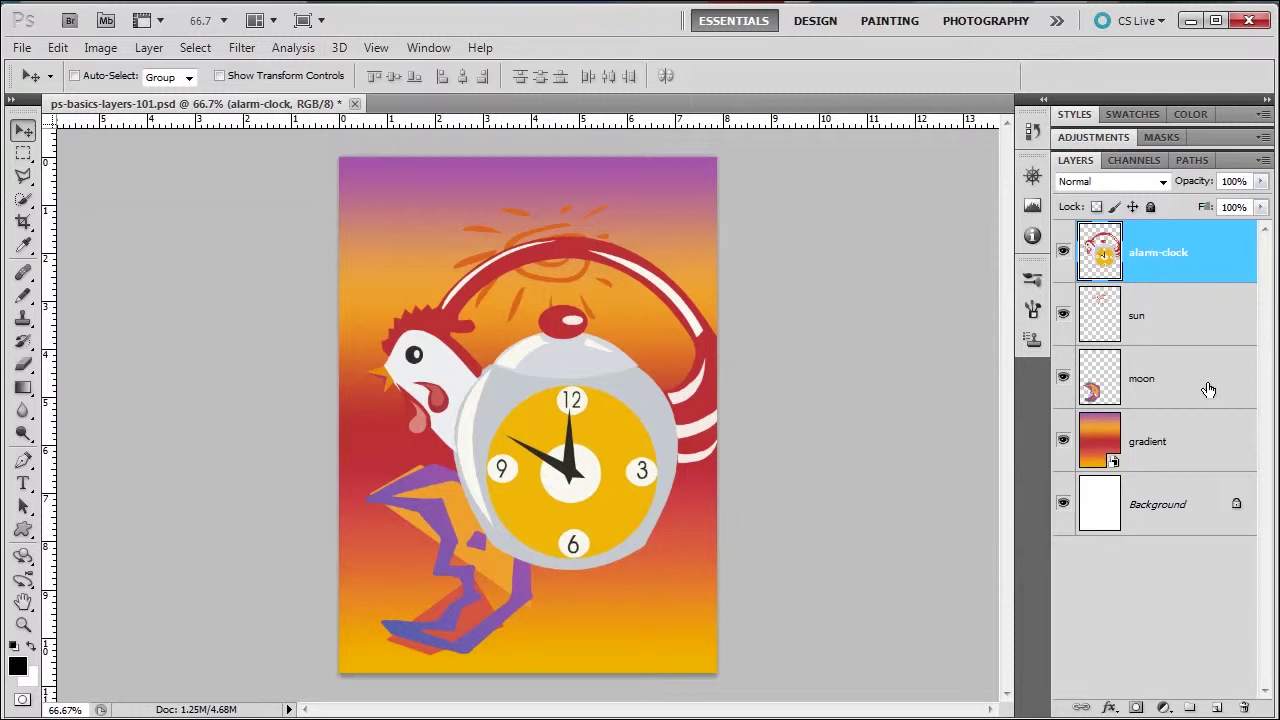
# With alarm-clock and sun hidden, copy the moon's pixels through a selection onto a new layer and move the copy left of the original.
pyautogui.click(1208, 389)
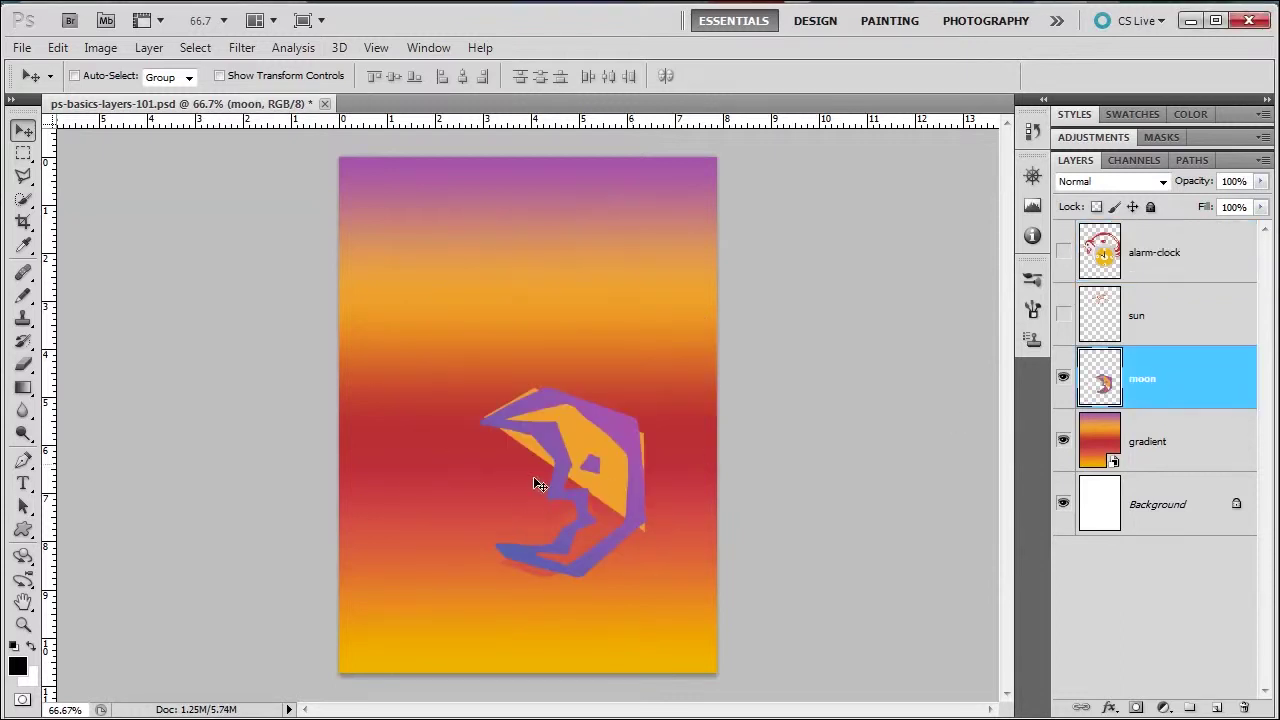
pyautogui.keyDown('ctrl'); pyautogui.click(1104, 383); pyautogui.keyUp('ctrl')
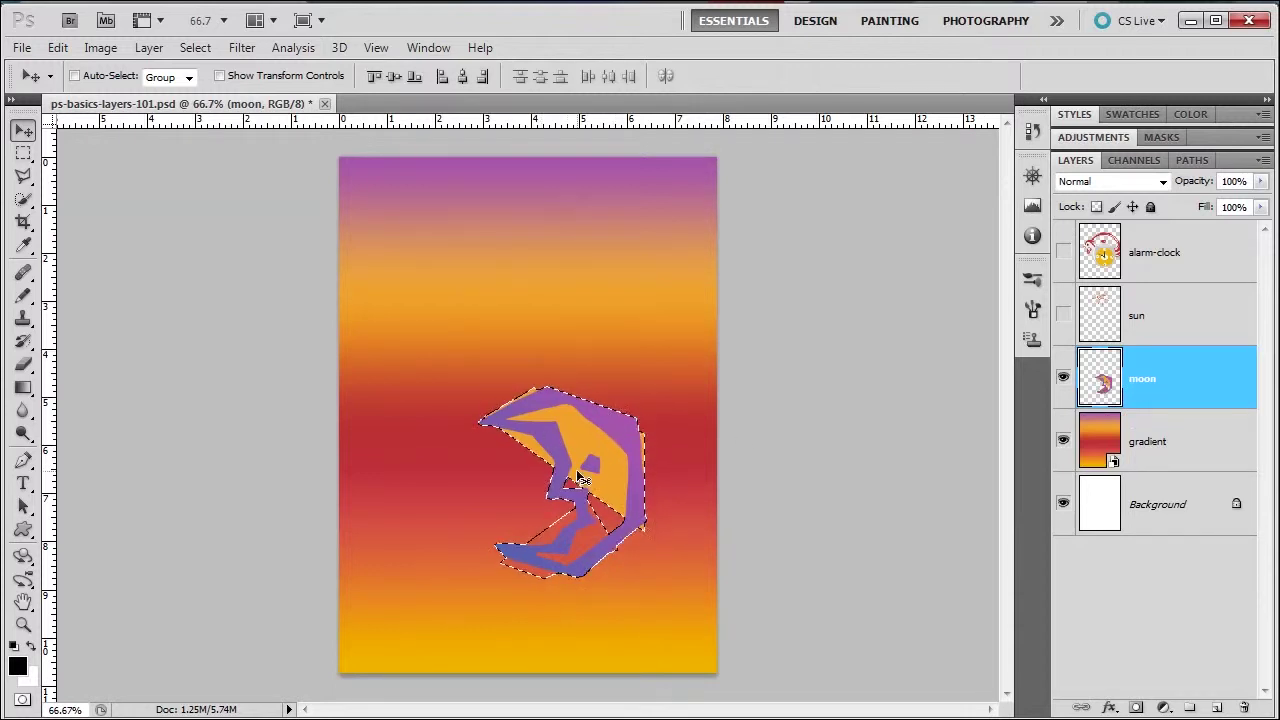
pyautogui.hotkey('ctrl', 'j')
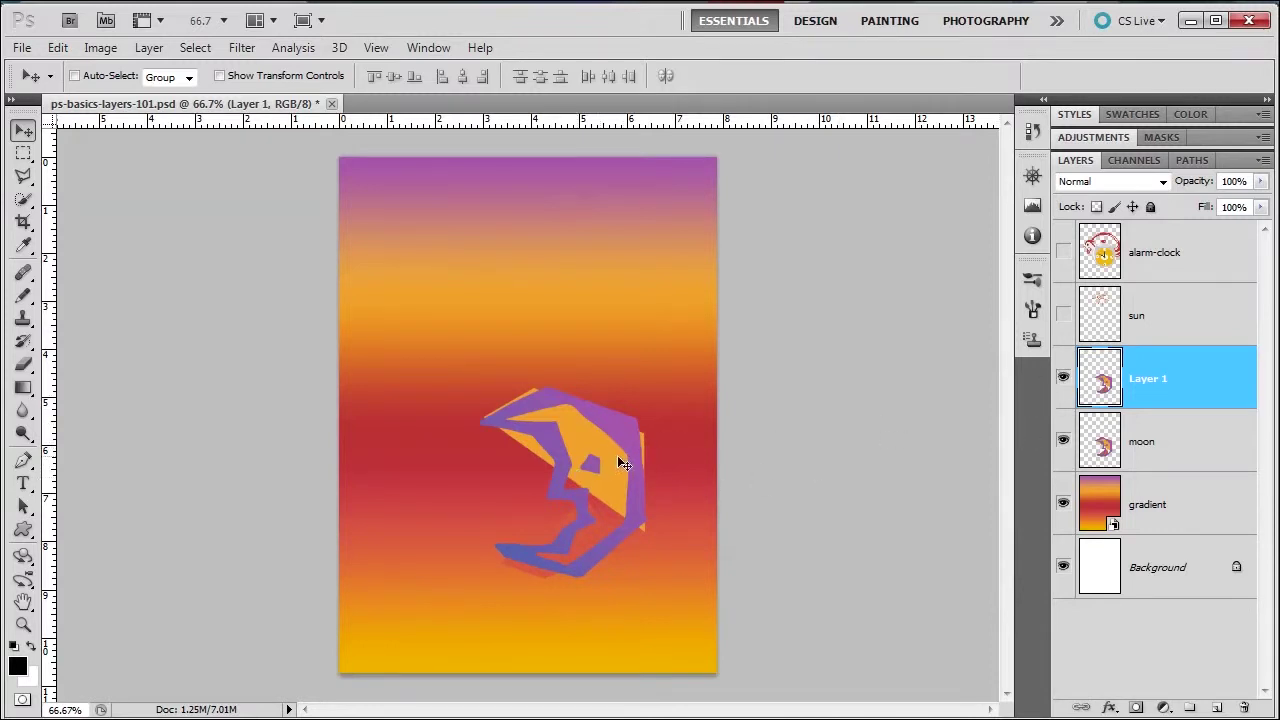
pyautogui.moveTo(600, 443); pyautogui.dragTo(476, 443)
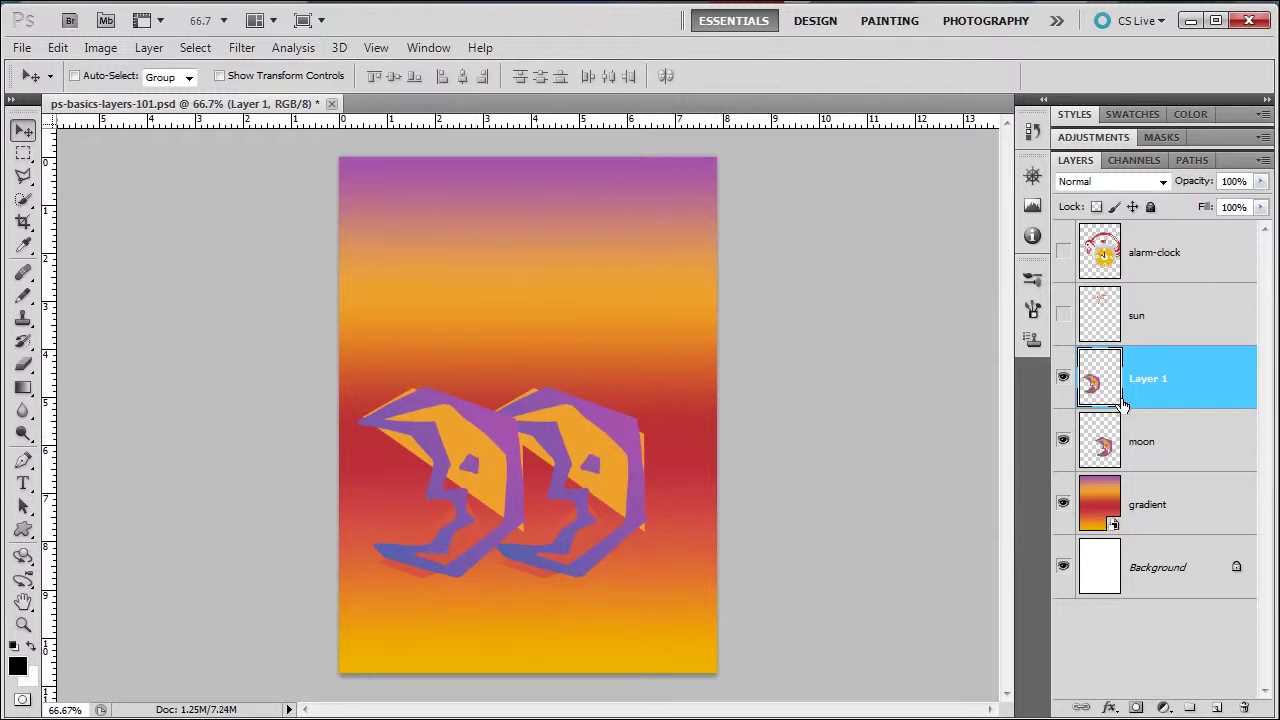
# Duplicate Layer 1 using Layer via Copy and move the new moon up above the other two.
pyautogui.click(150, 48)
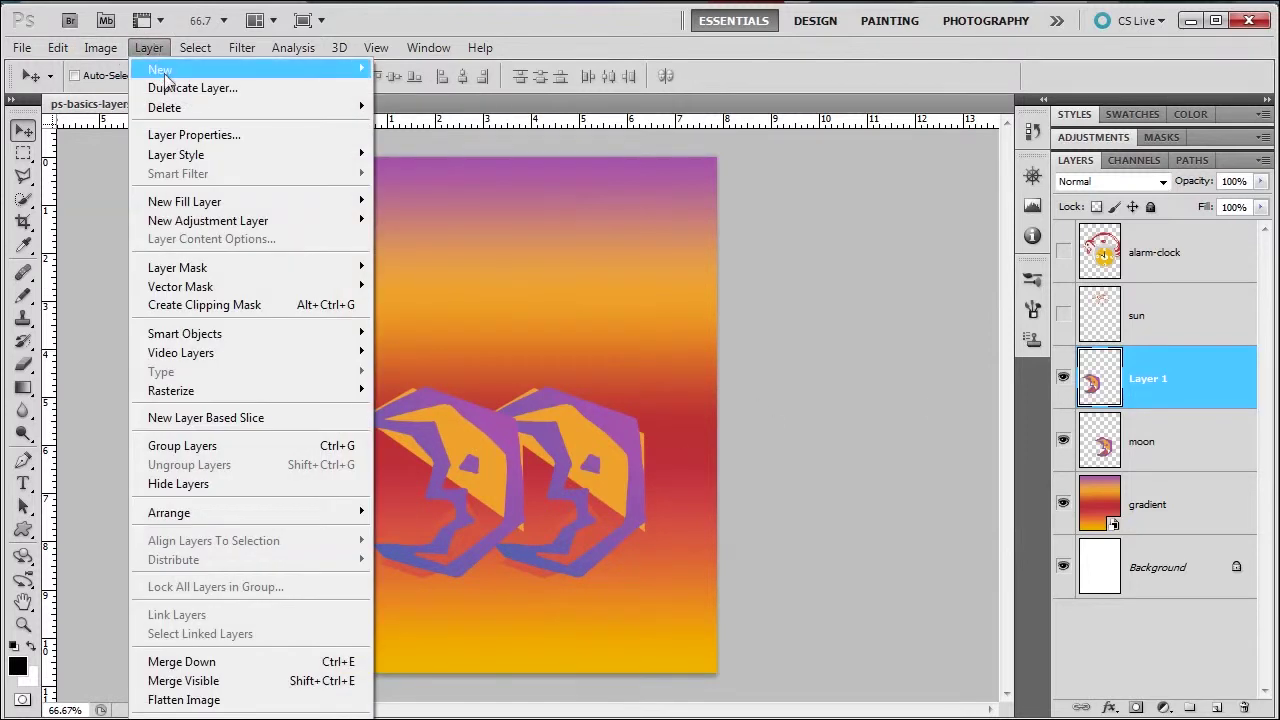
pyautogui.moveTo(170, 72)
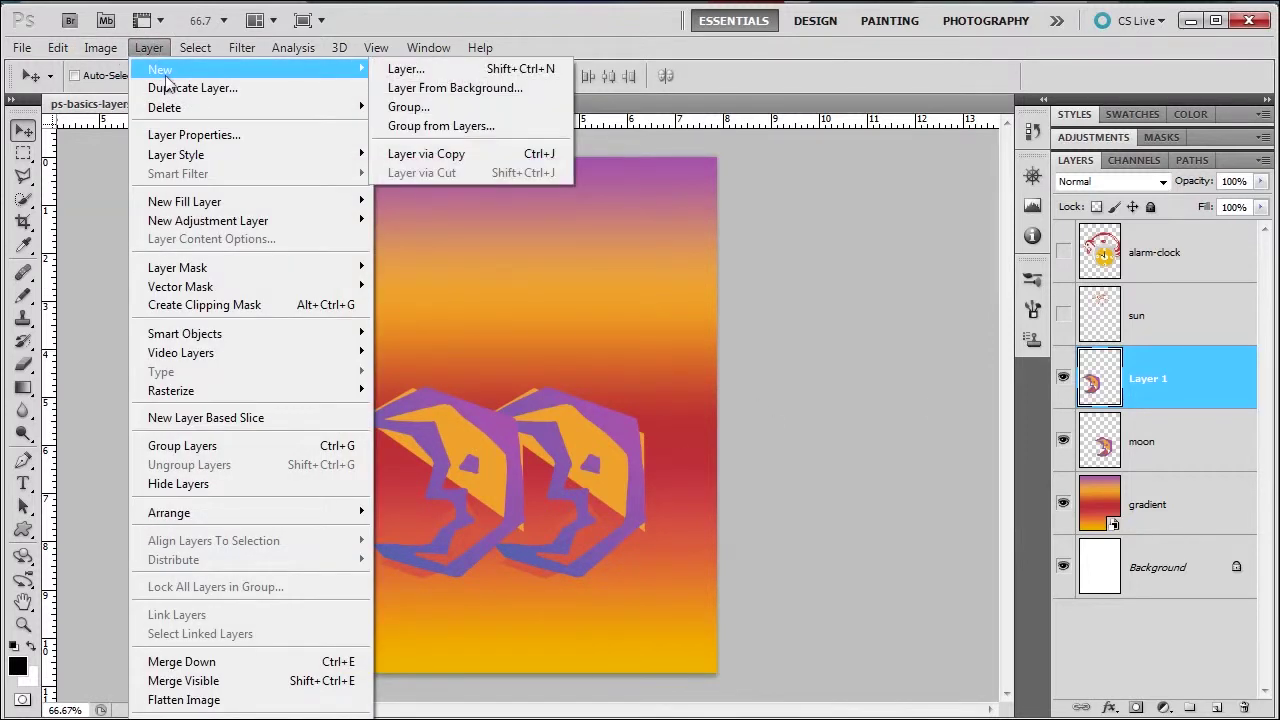
pyautogui.click(426, 154)
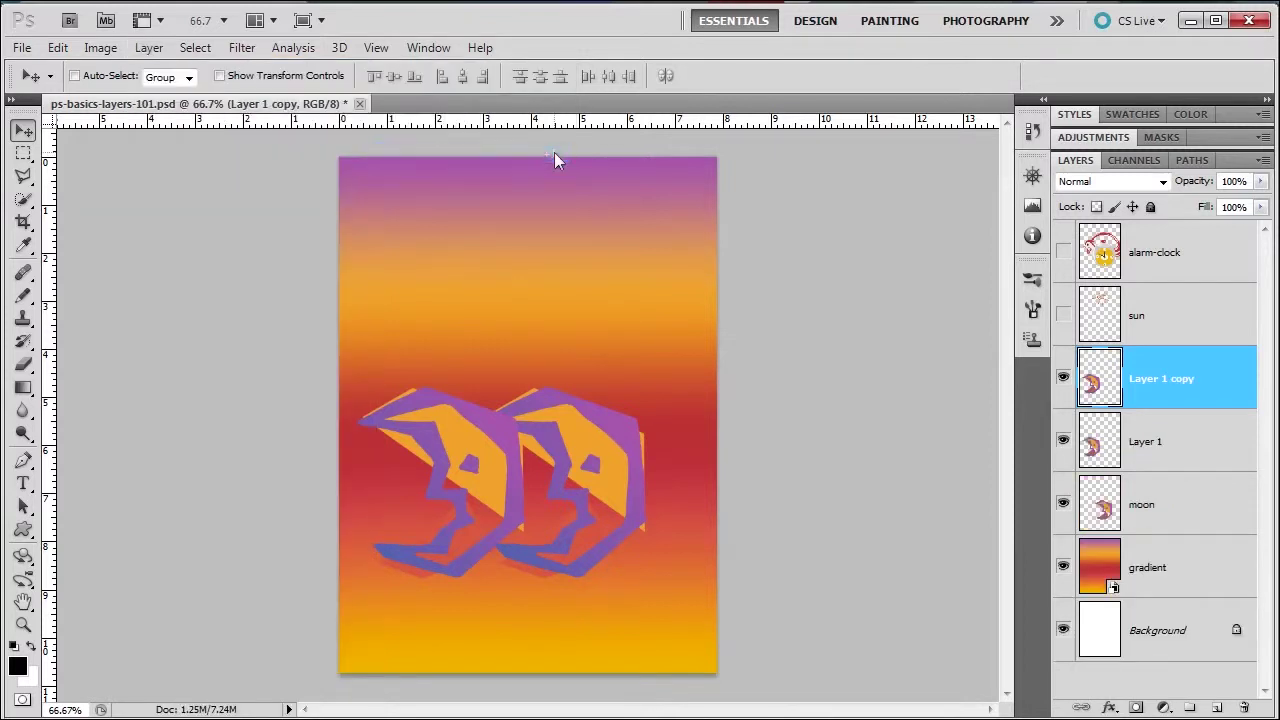
pyautogui.moveTo(437, 427); pyautogui.dragTo(482, 286)
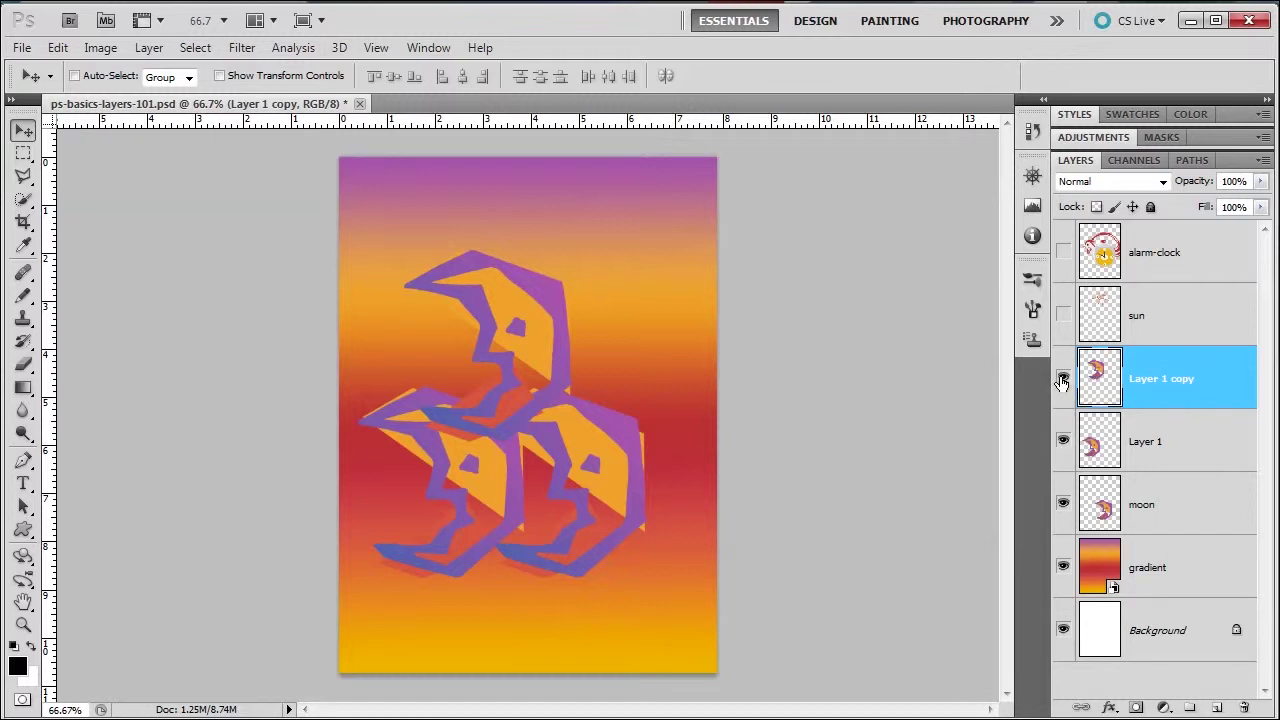
# Hide Layer 1 copy, Layer 1 and moon, and show and select the alarm-clock layer.
pyautogui.moveTo(1062, 383); pyautogui.dragTo(1063, 504)
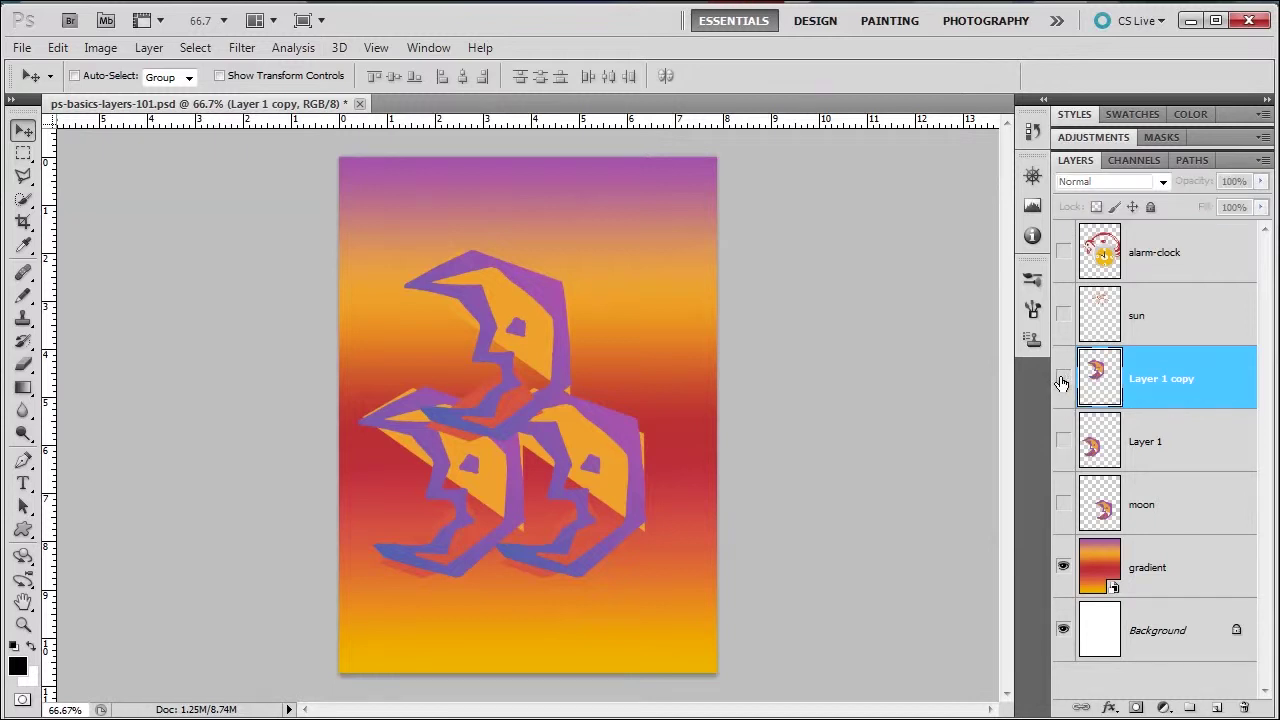
pyautogui.click(1064, 252)
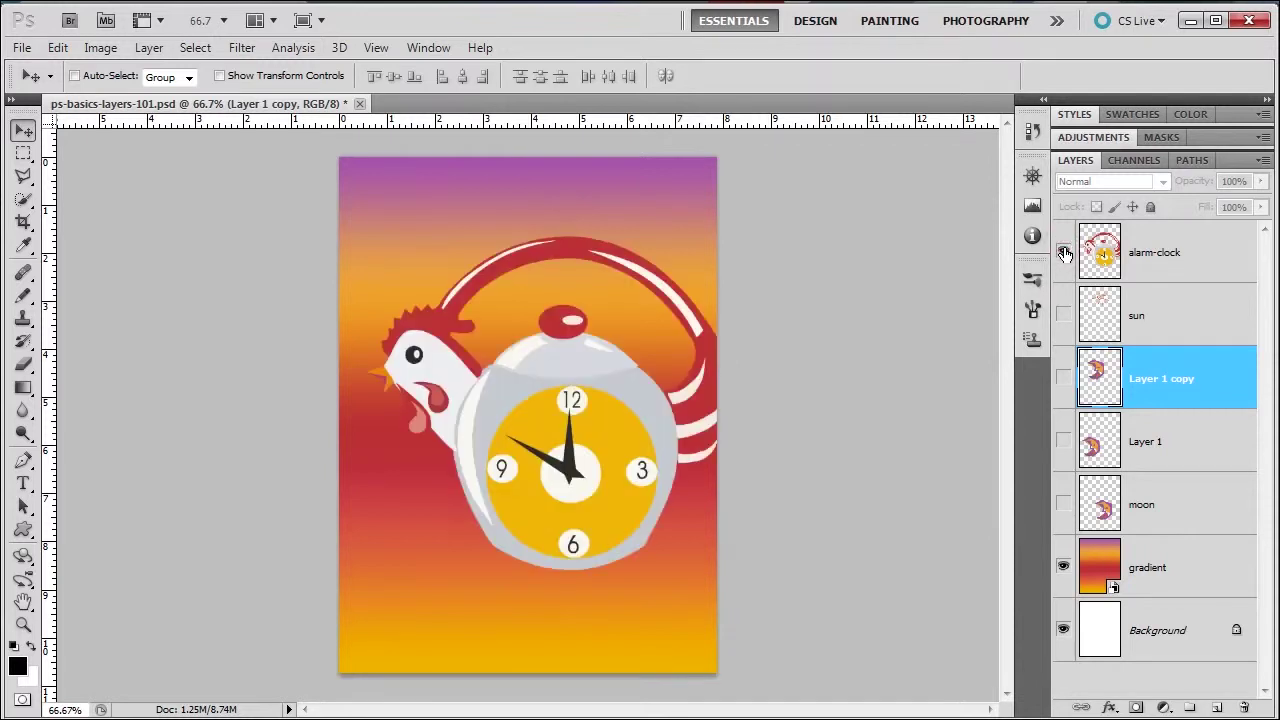
pyautogui.click(1195, 254)
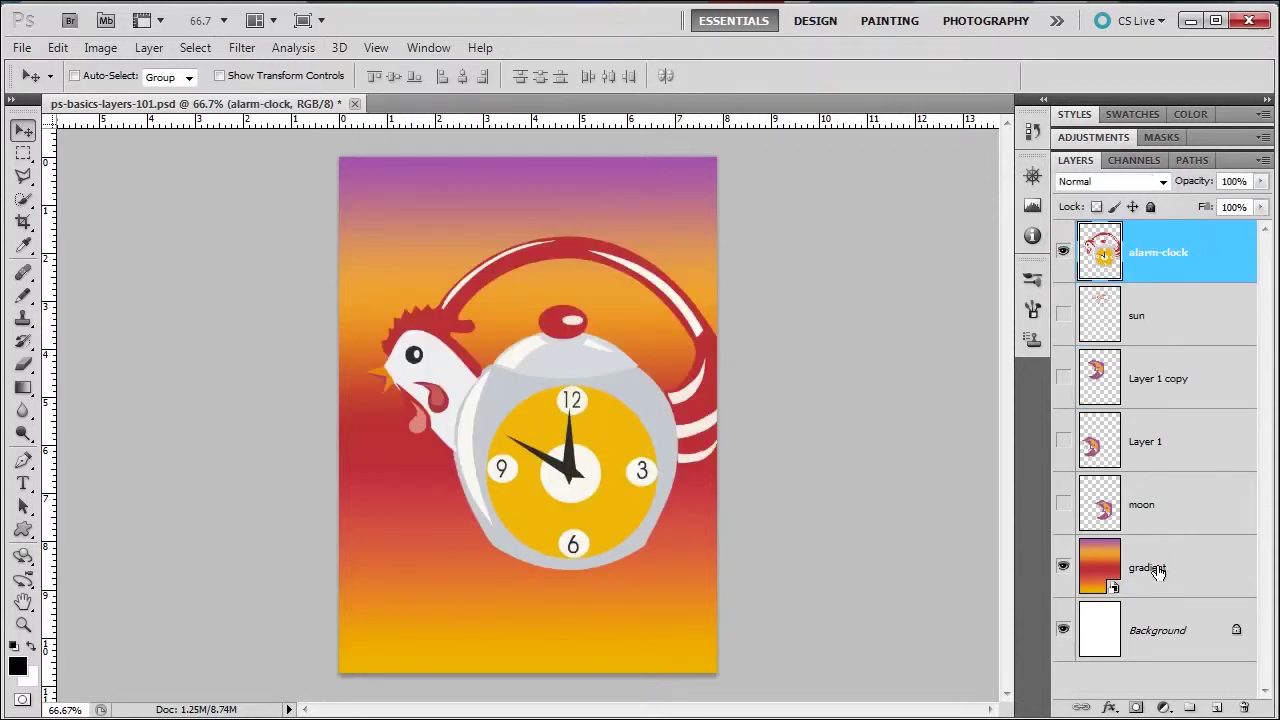
# Convert the Background into a regular layer named Layer 0, and turn it back into the background layer.
pyautogui.doubleClick(1193, 637)
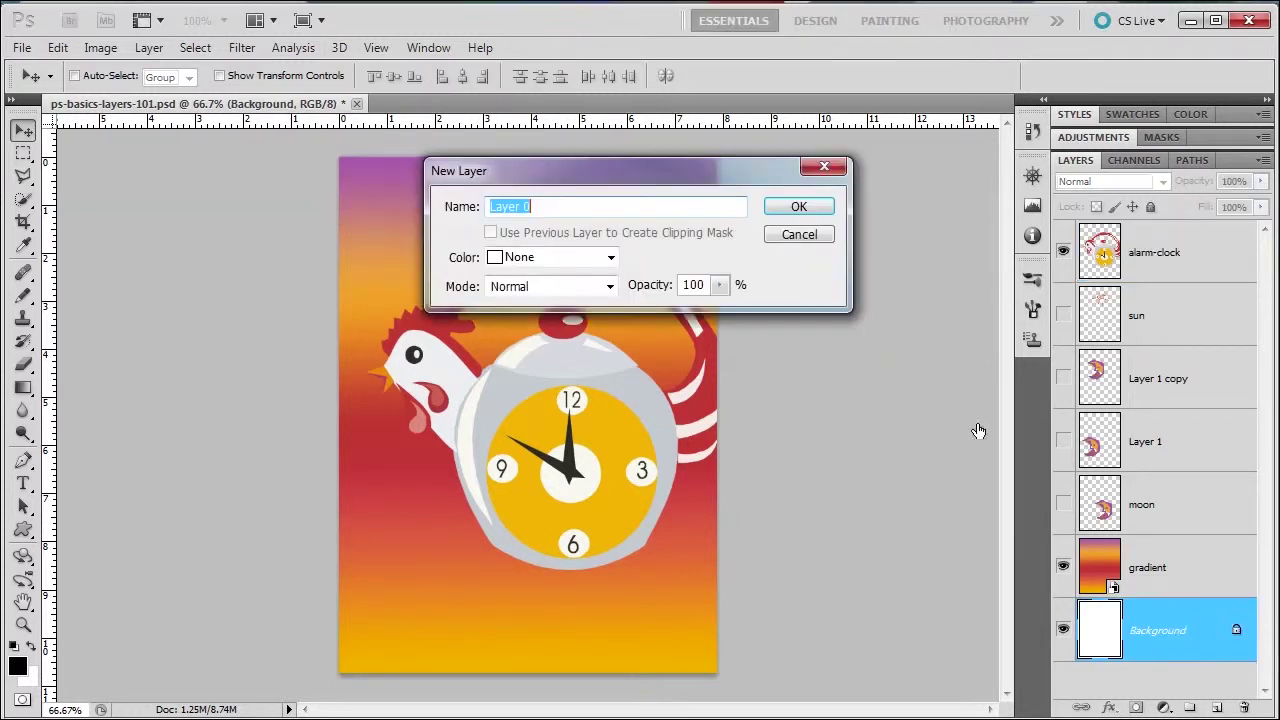
pyautogui.click(797, 207)
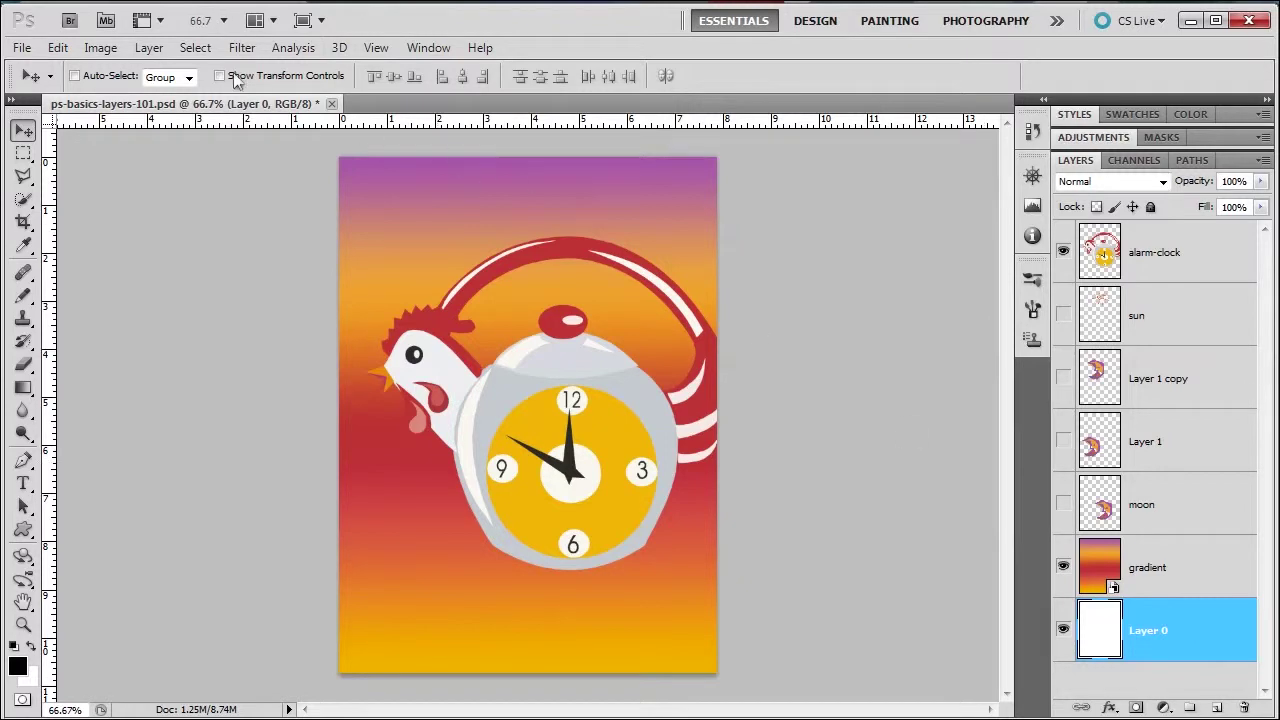
pyautogui.click(150, 48)
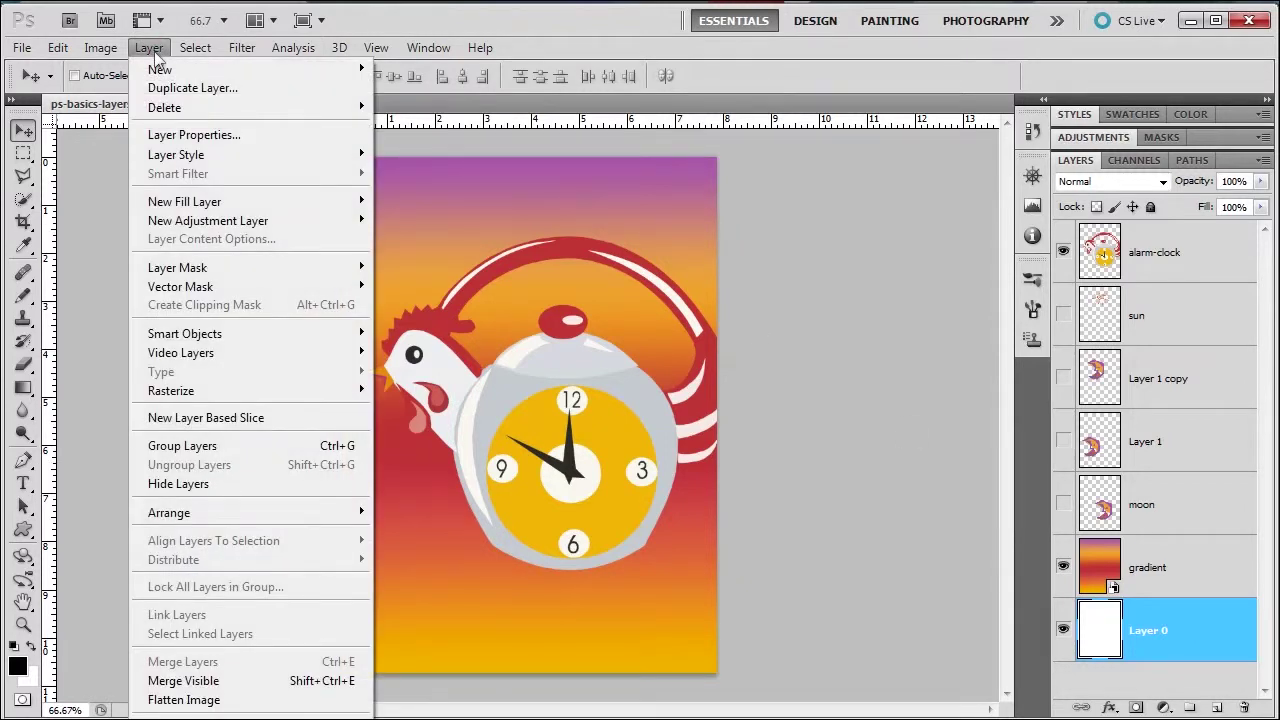
pyautogui.moveTo(160, 68)
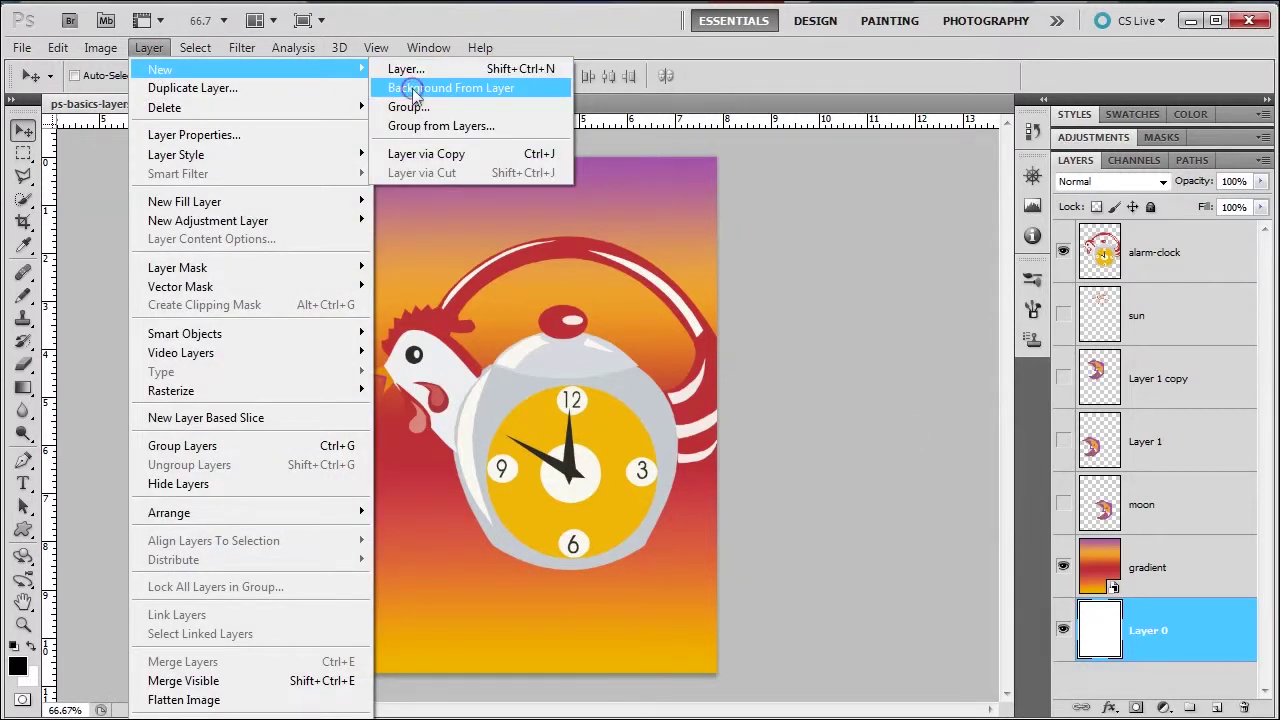
pyautogui.click(410, 88)
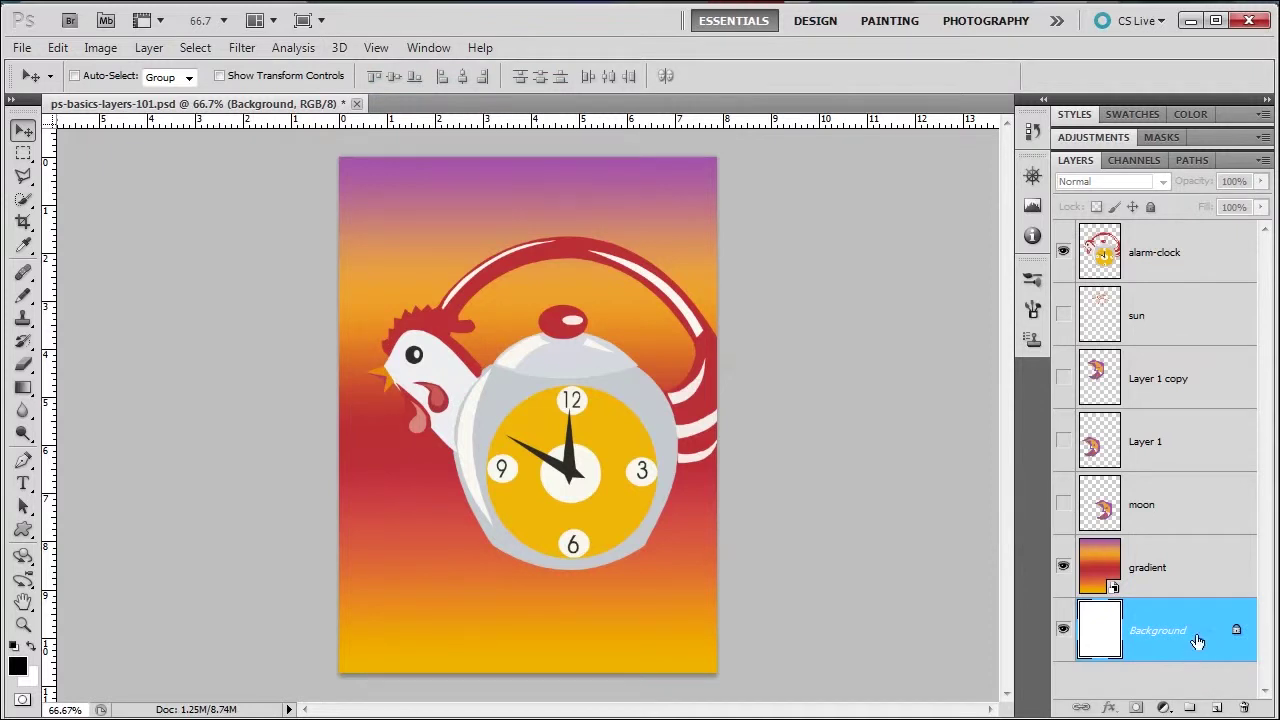
# Lock the position of the alarm-clock layer, and try moving the gradient layer left before undoing that move.
pyautogui.click(1189, 258)
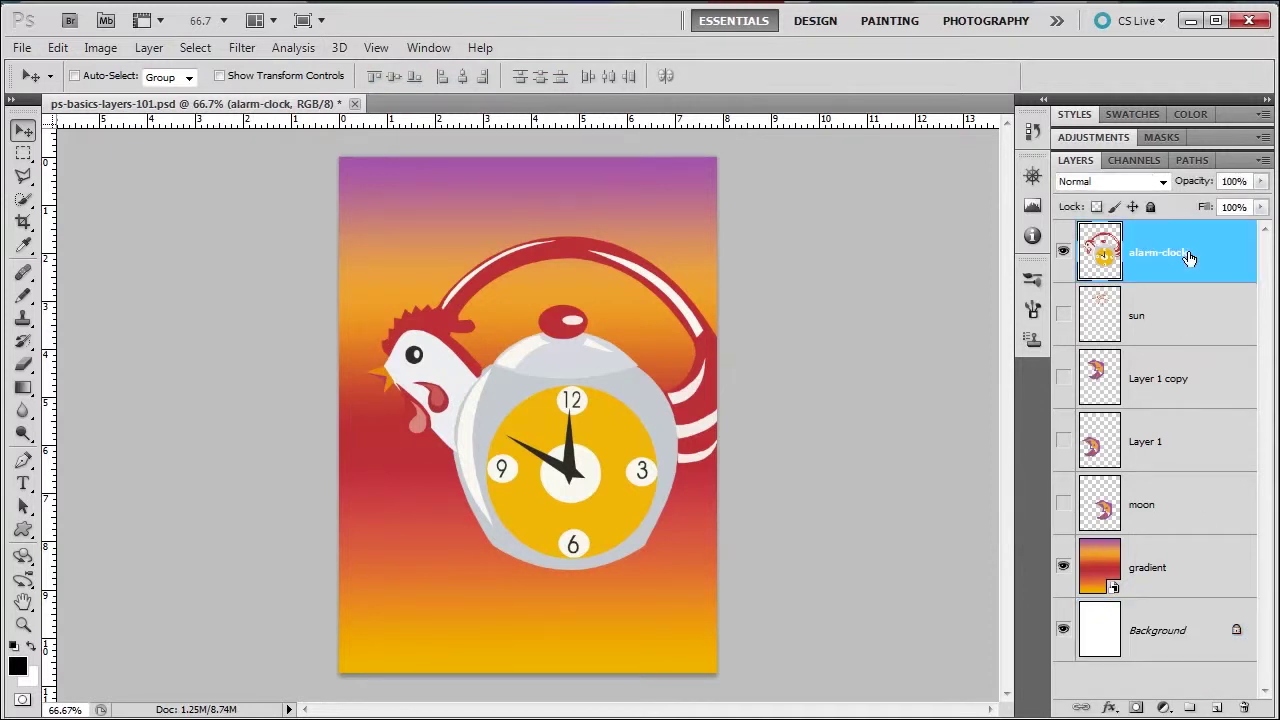
pyautogui.click(1132, 208)
pyautogui.hotkey('alt', '[')
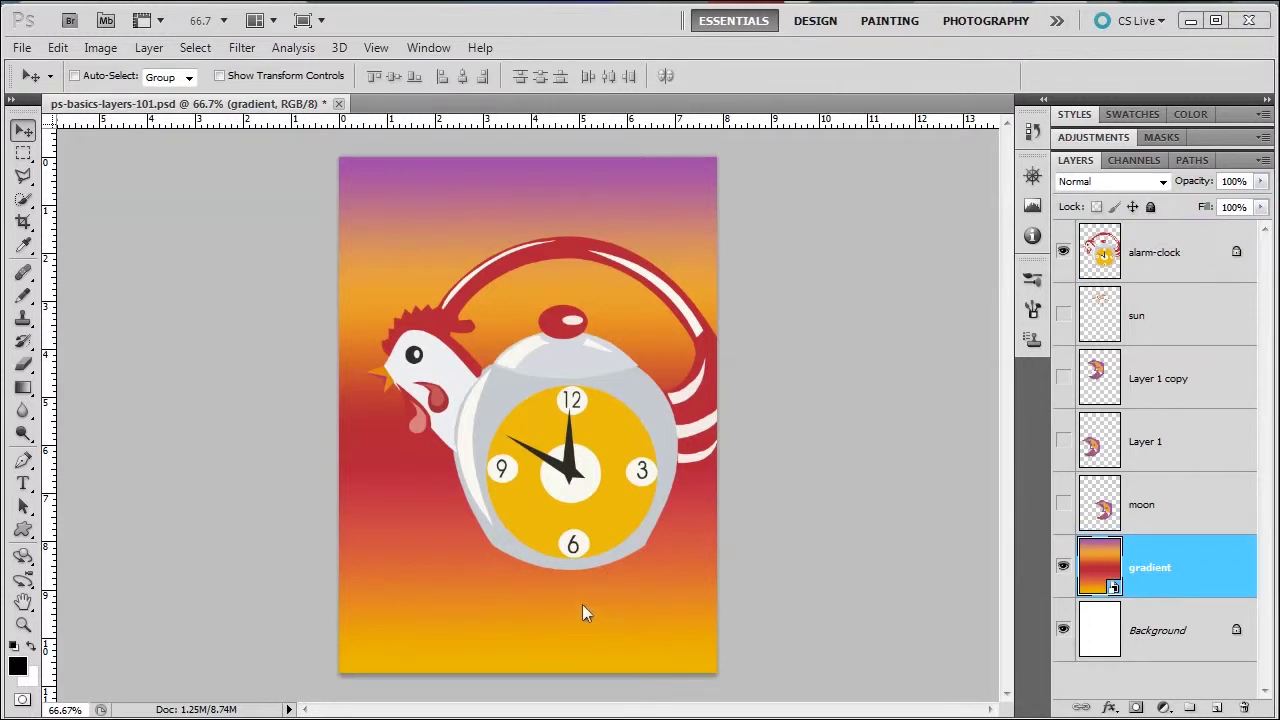
pyautogui.moveTo(585, 612); pyautogui.dragTo(438, 626)
pyautogui.hotkey('ctrl', 'alt', 'z')
pyautogui.hotkey('ctrl', 'alt', 'z')
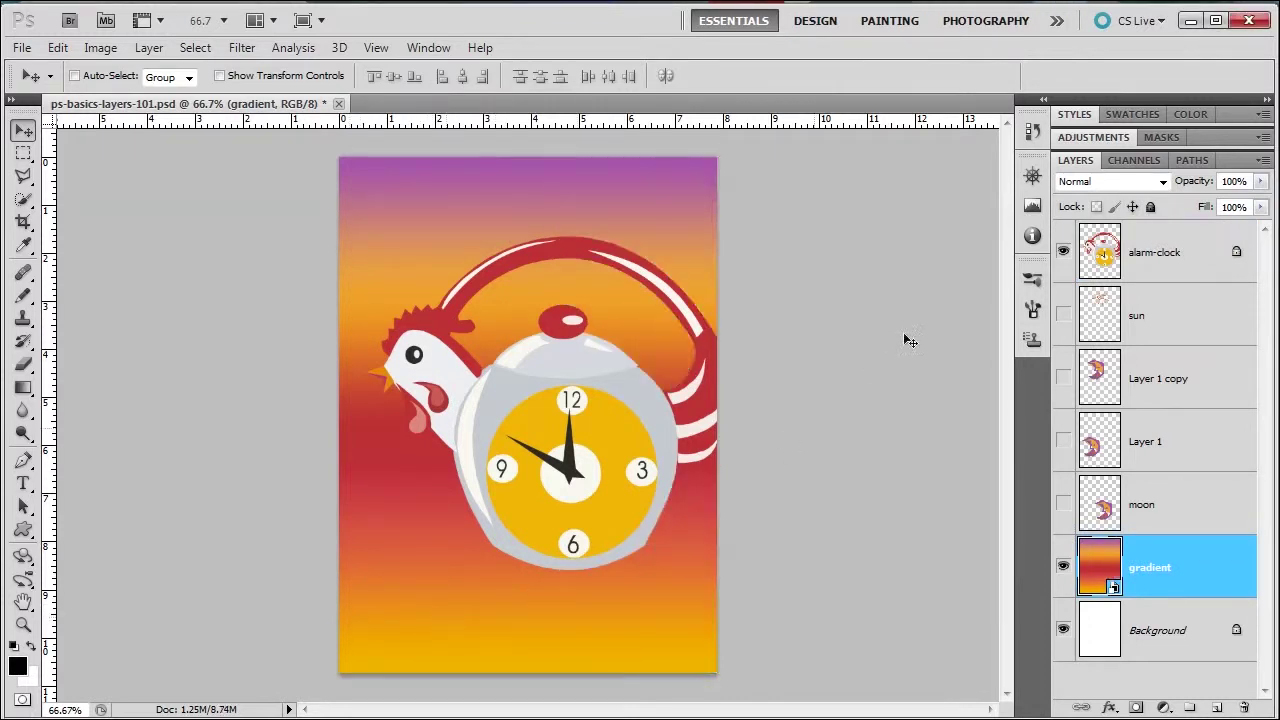
# Select the alarm-clock layer and try to move the clock while its position is locked.
pyautogui.click(1139, 259)
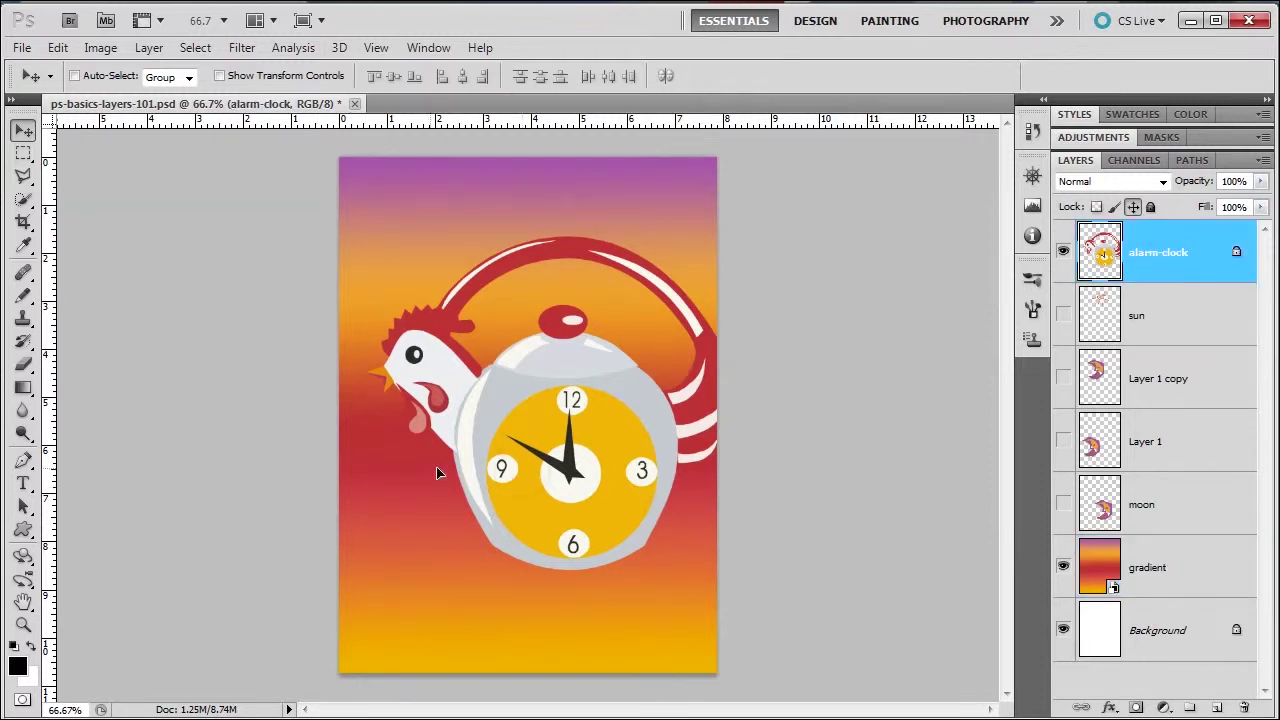
pyautogui.click(655, 416)
pyautogui.click(645, 286)
# Unlock the alarm-clock layer's position and move the clock slightly left and down on the canvas.
pyautogui.click(1133, 207)
pyautogui.click(1133, 207)
pyautogui.moveTo(548, 400); pyautogui.dragTo(522, 412)
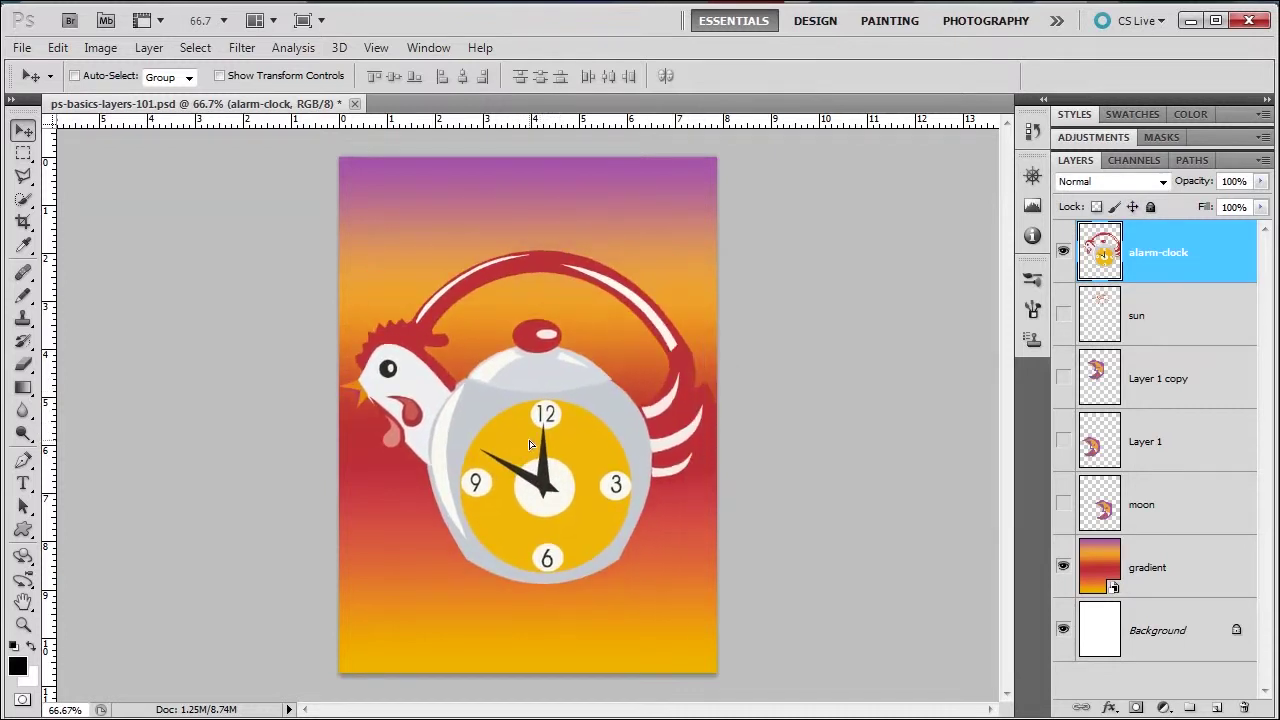
# Lock the alarm-clock layer's transparent pixels and, with the gradient hidden, paint over the clock in black with the Brush tool at size 60.
pyautogui.click(1097, 208)
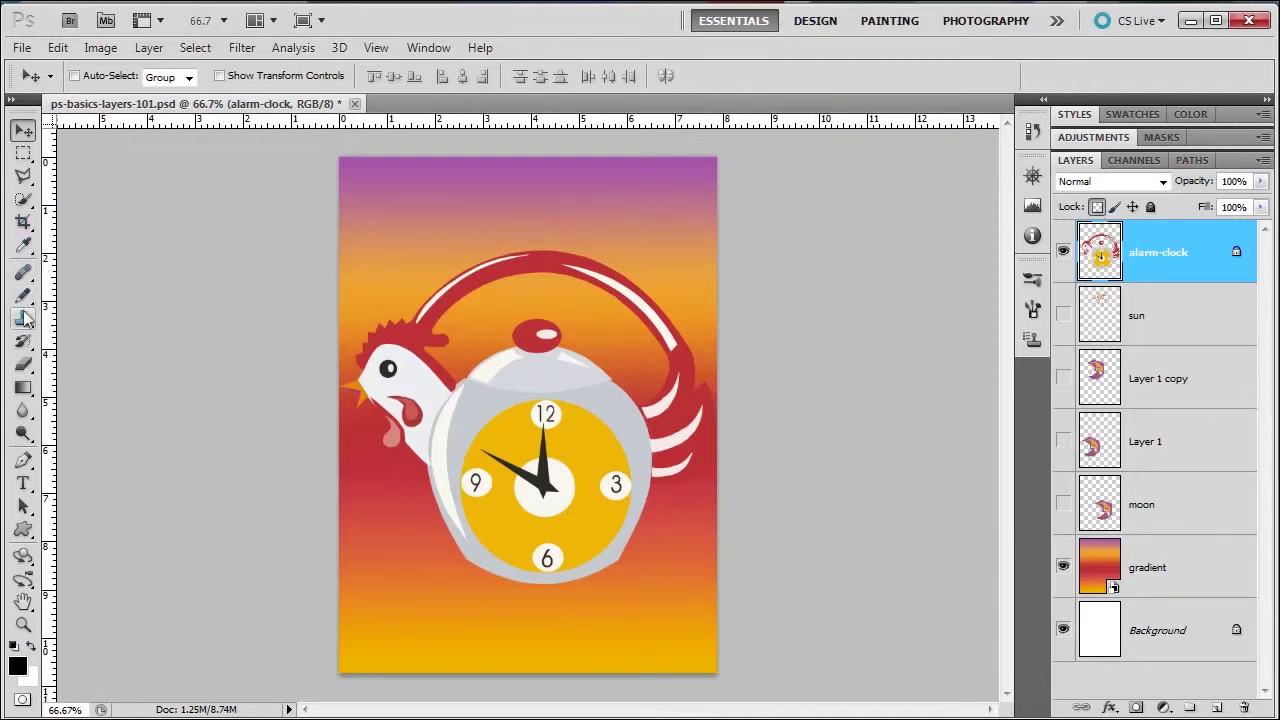
pyautogui.hotkey('shift', 'b')
pyautogui.hotkey('shift', 'b')
pyautogui.hotkey('shift', 'b')
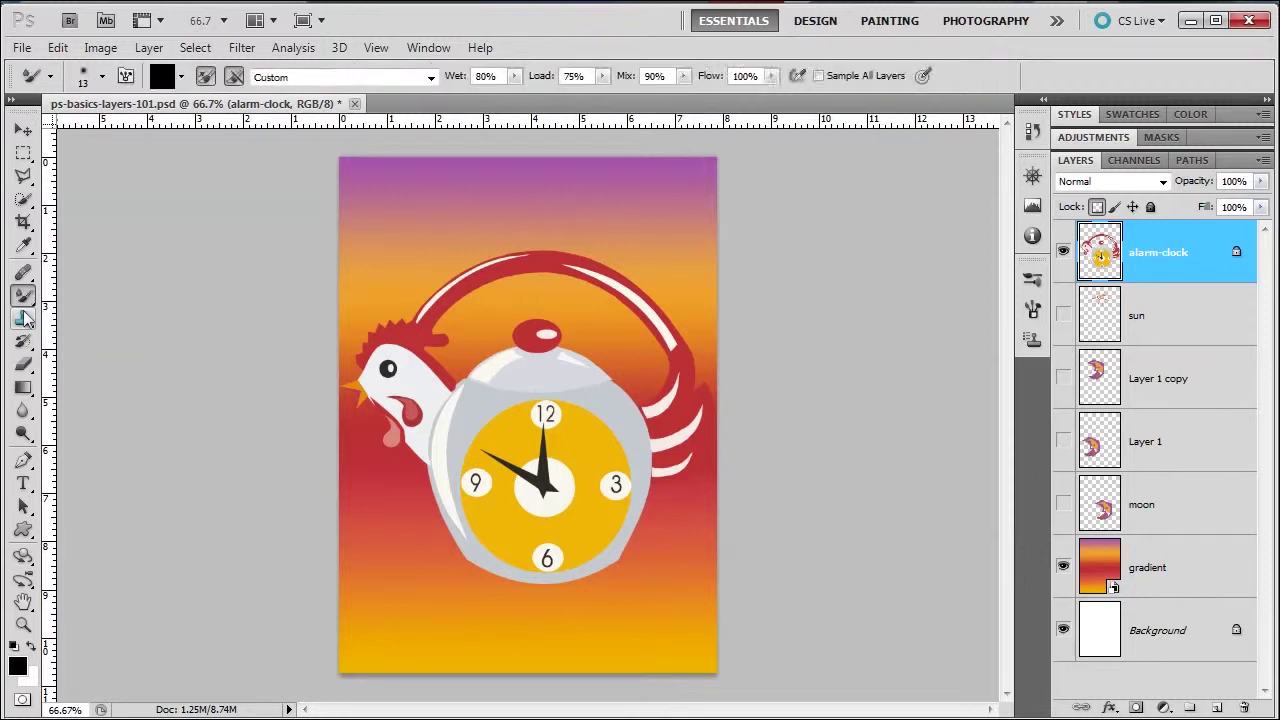
pyautogui.hotkey('shift', 'b')
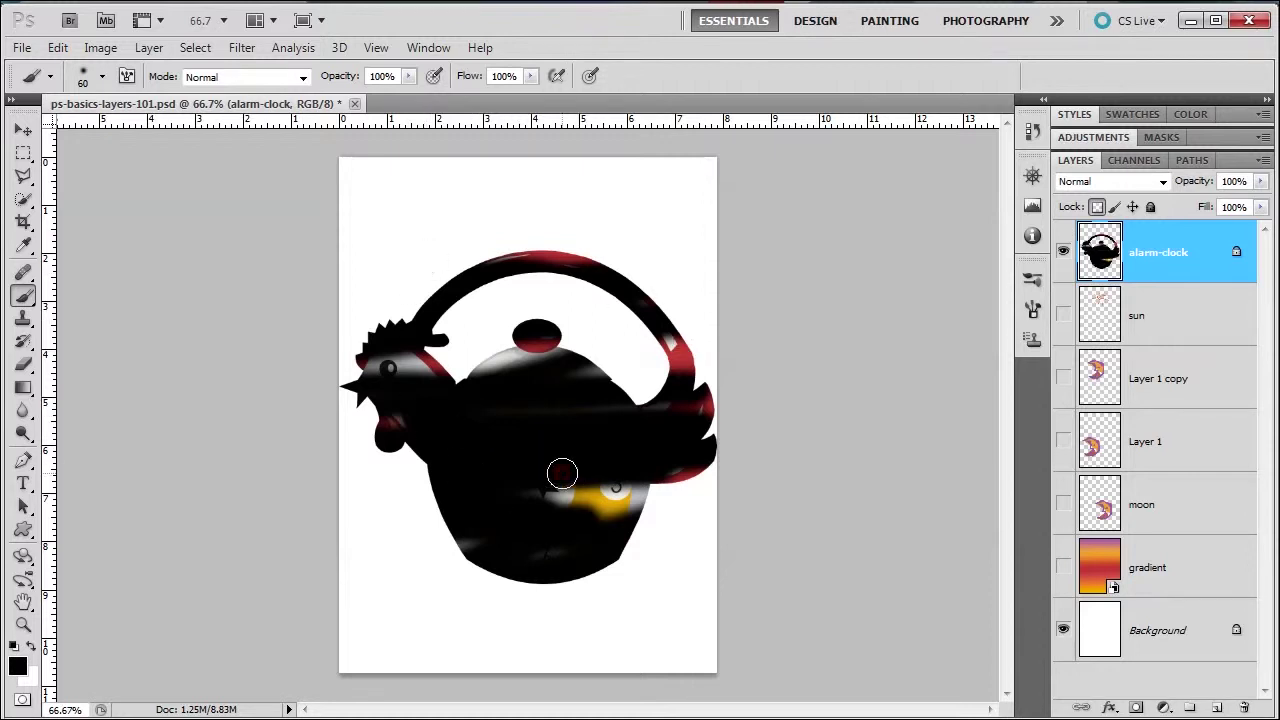
pyautogui.moveTo(560, 471); pyautogui.dragTo(557, 471)
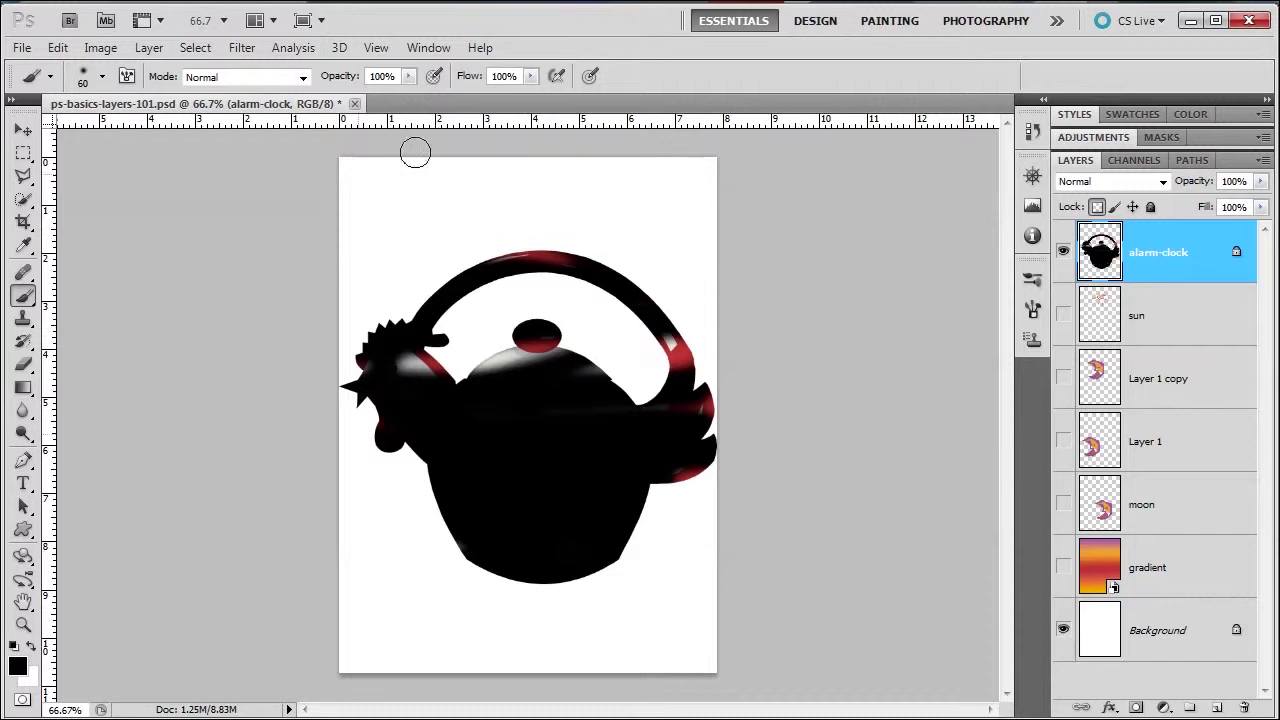